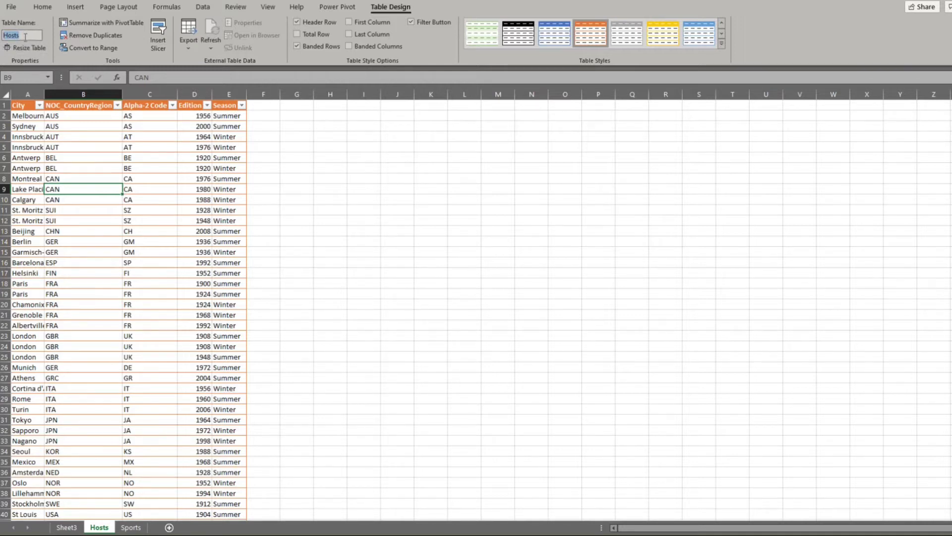
# - Add the Hosts worksheet table to the Power Pivot data model
pyautogui.click(50, 213)
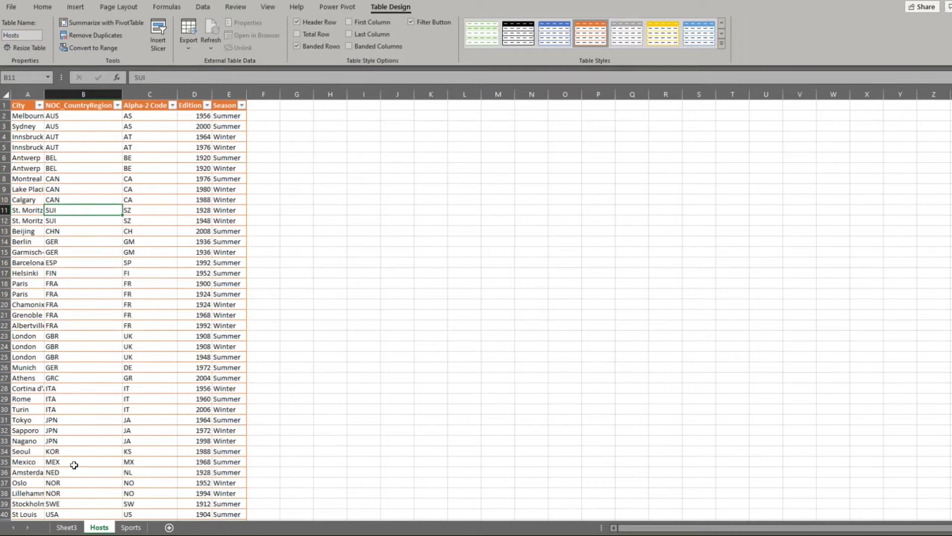
pyautogui.click(67, 527)
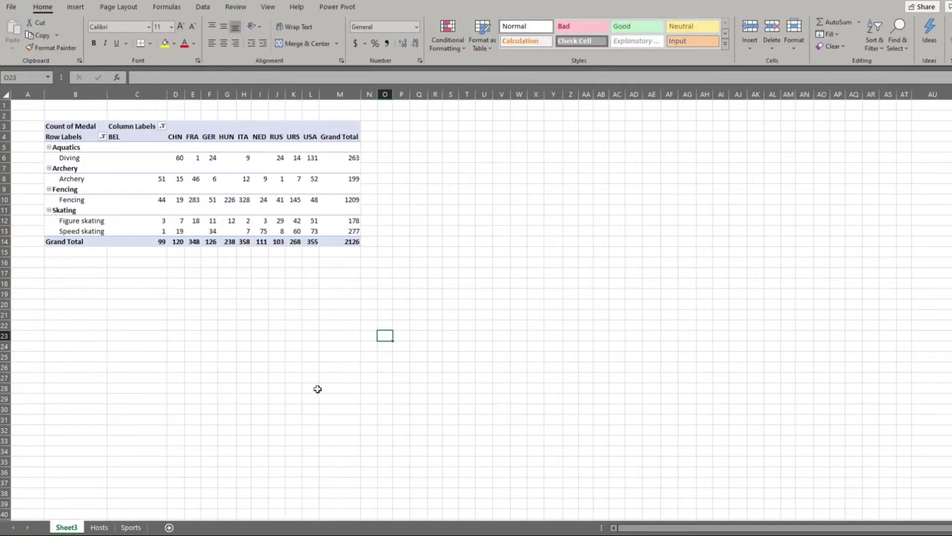
pyautogui.click(96, 530)
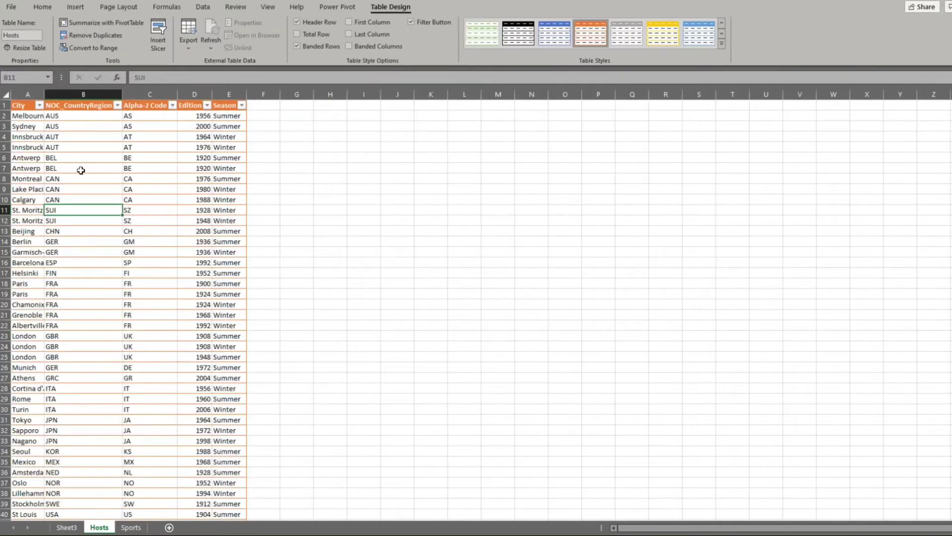
pyautogui.click(86, 171)
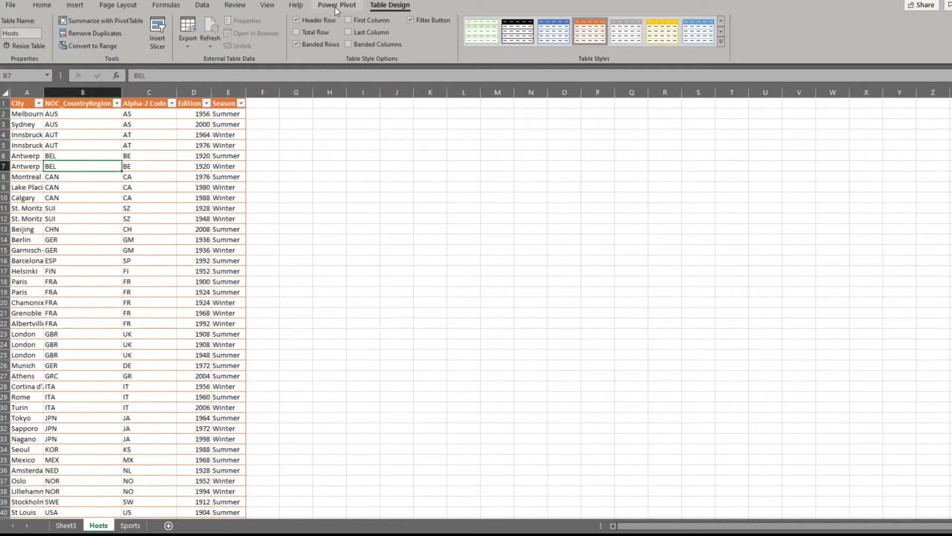
pyautogui.click(335, 7)
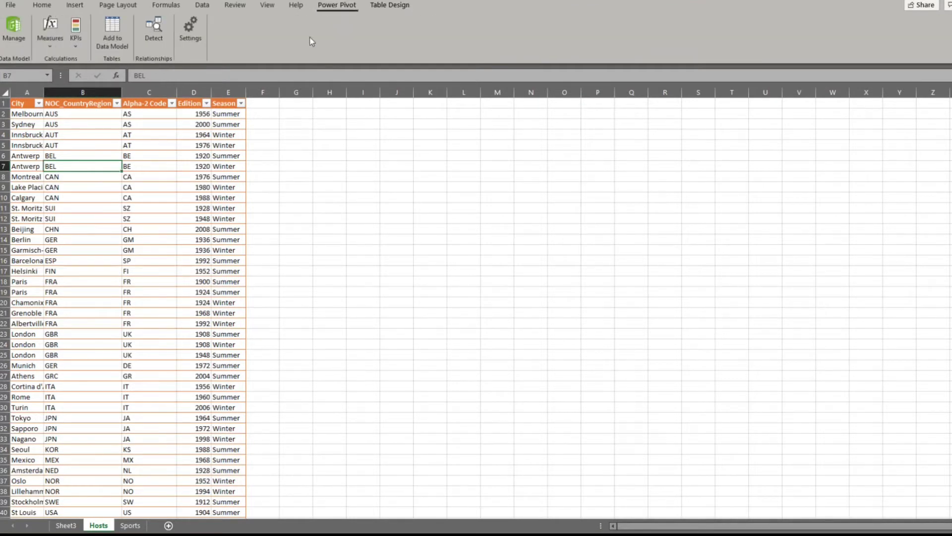
pyautogui.click(118, 49)
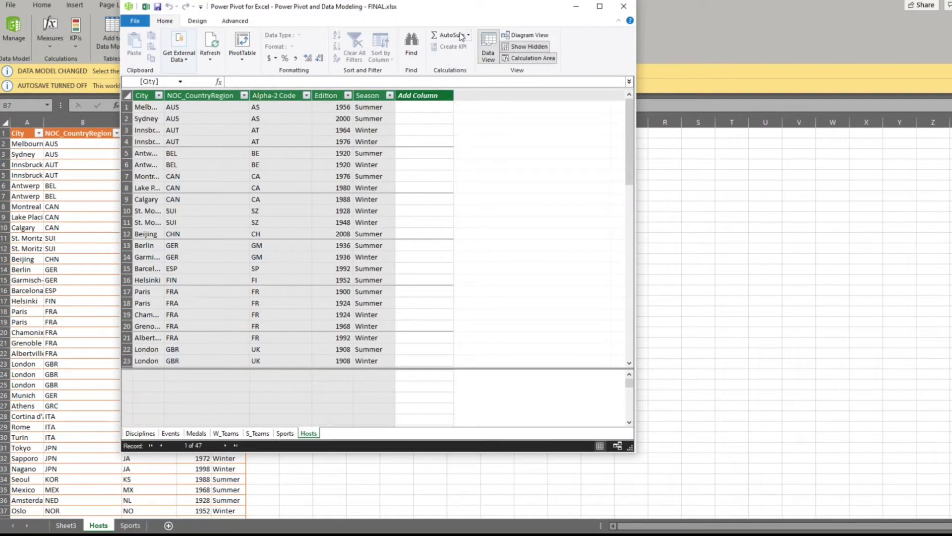
pyautogui.moveTo(462, 9); pyautogui.dragTo(529, 25)
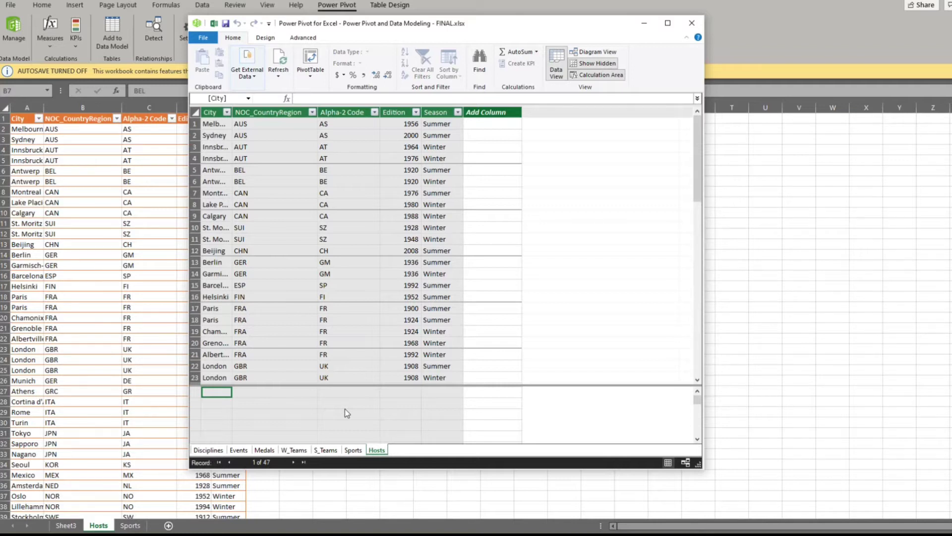
# - Look through the data model's Disciplines, Events, Medals, W_Teams, S_Teams, Sports and Hosts tables
pyautogui.click(208, 449)
pyautogui.click(239, 449)
pyautogui.click(263, 450)
pyautogui.click(294, 450)
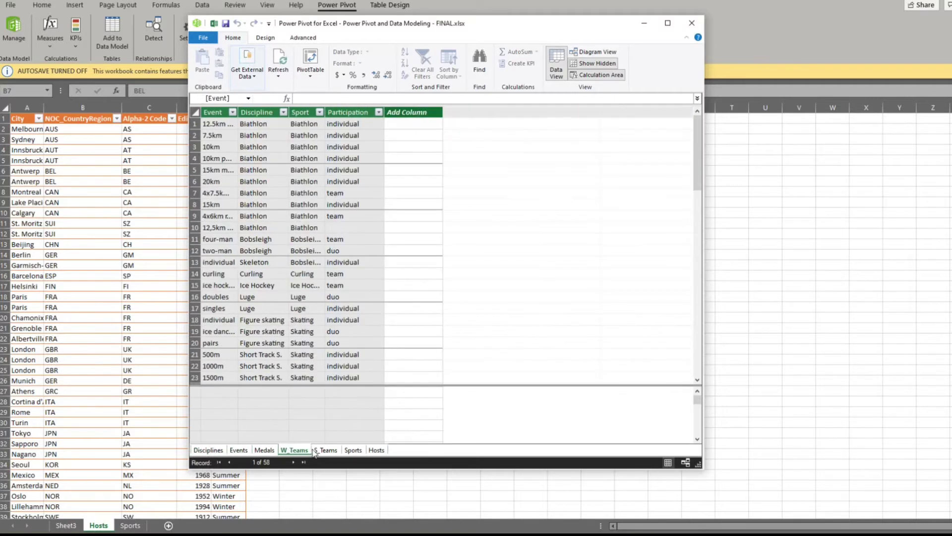
pyautogui.click(325, 450)
pyautogui.click(353, 450)
pyautogui.click(376, 451)
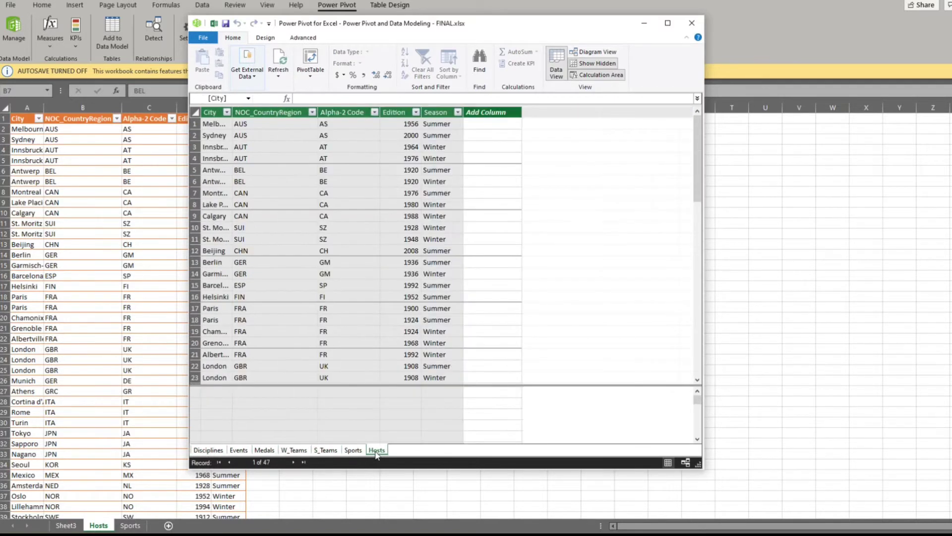
# - Maximize the Power Pivot window and reorder the tables so that Medals comes before Disciplines
pyautogui.click(265, 450)
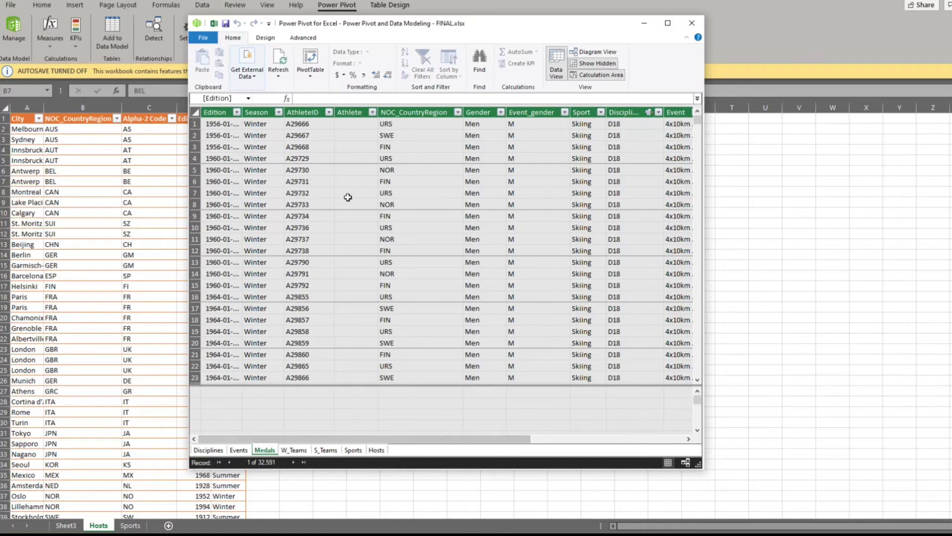
pyautogui.click(667, 28)
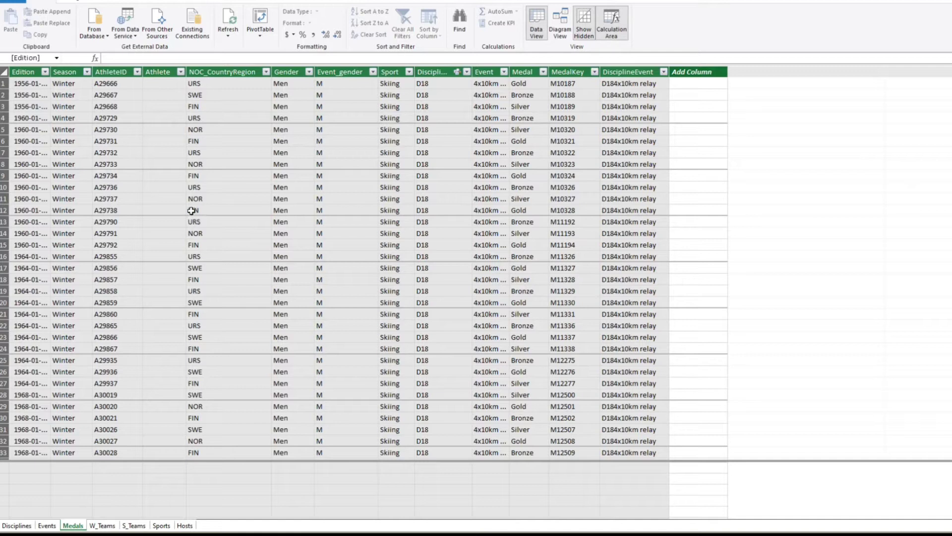
pyautogui.click(15, 525)
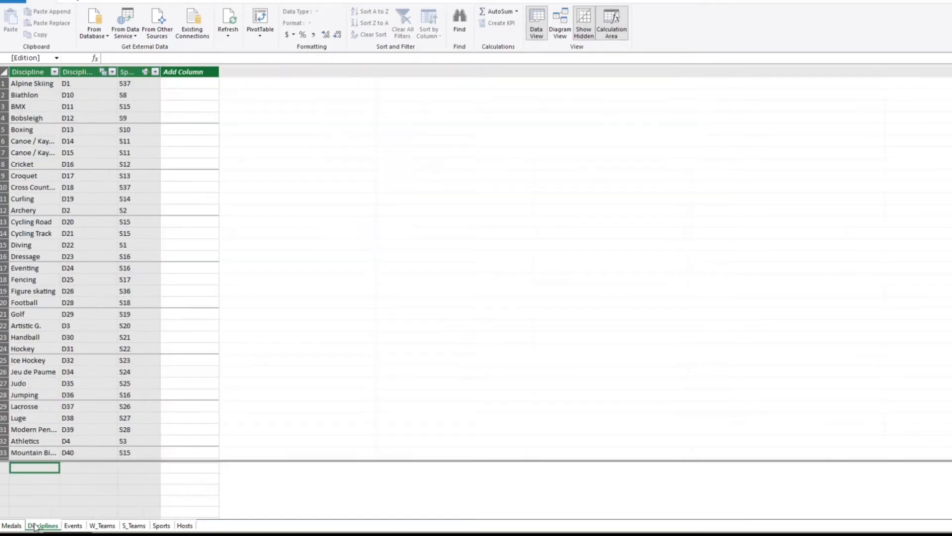
pyautogui.click(68, 526)
pyautogui.click(14, 526)
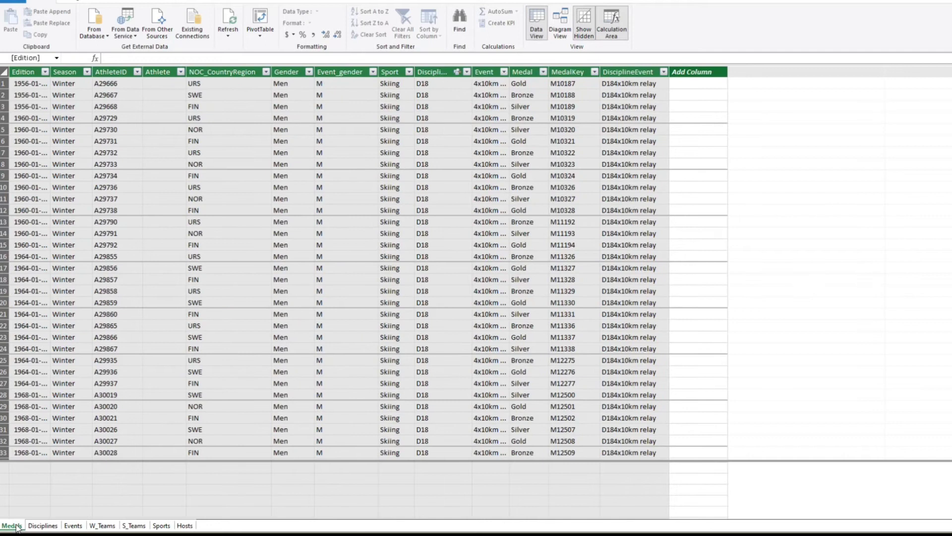
# - Examine the Edition, Season, Athlete and NOC_CountryRegion columns of the Medals table
pyautogui.click(166, 91)
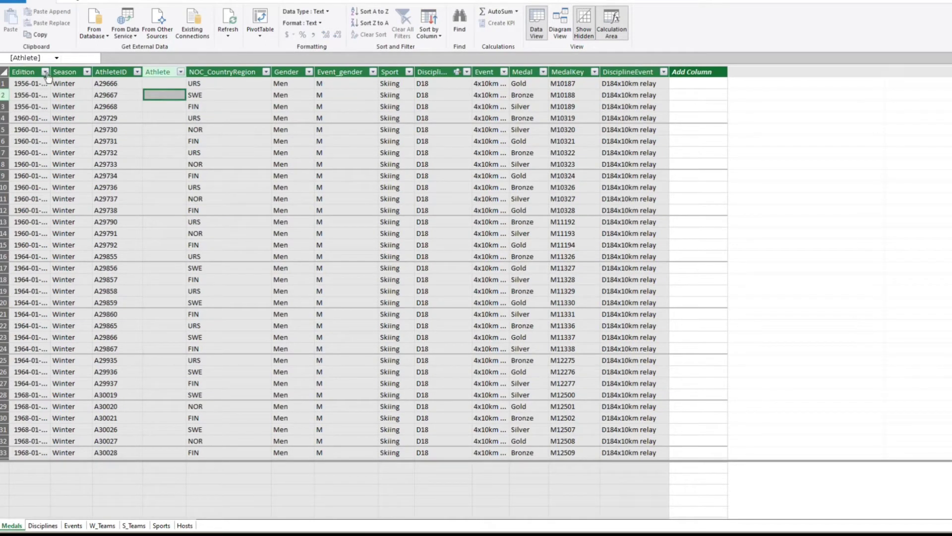
pyautogui.click(22, 71)
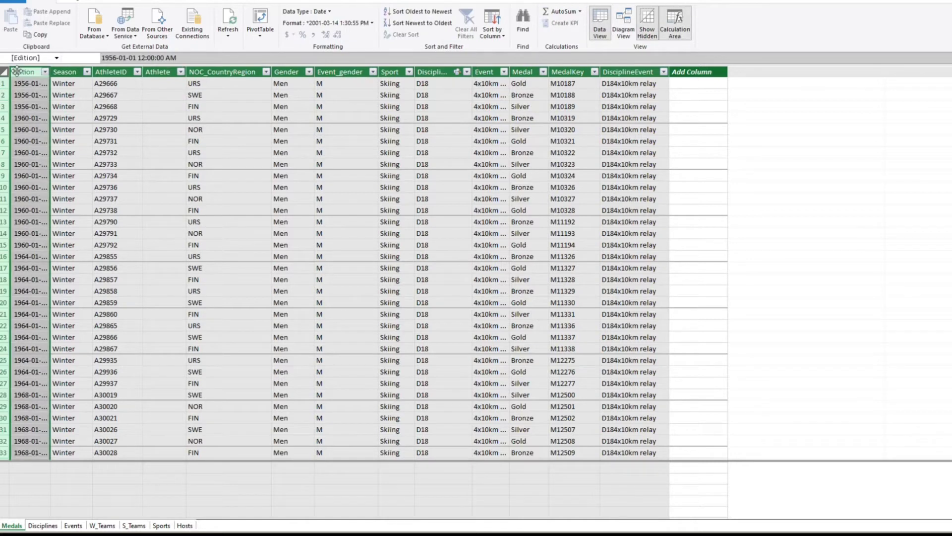
pyautogui.click(64, 72)
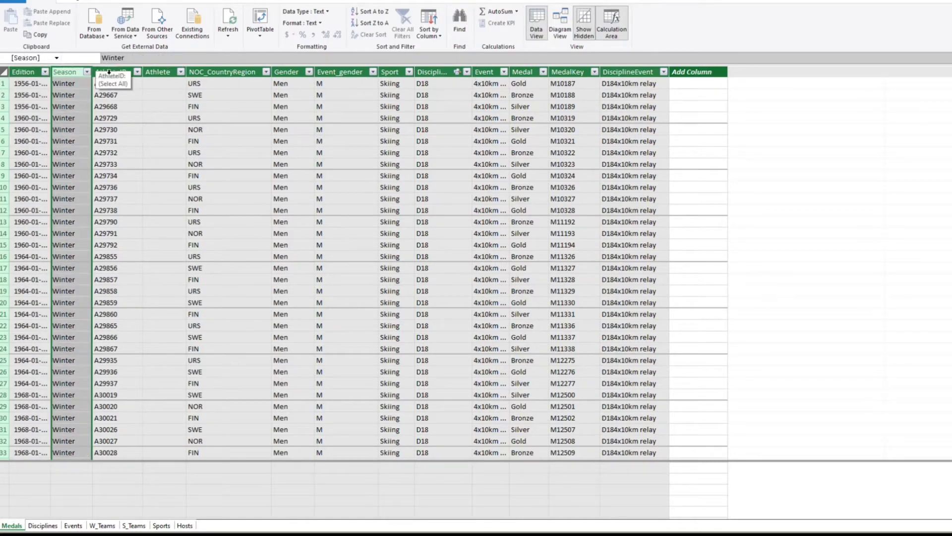
pyautogui.click(159, 71)
pyautogui.click(208, 71)
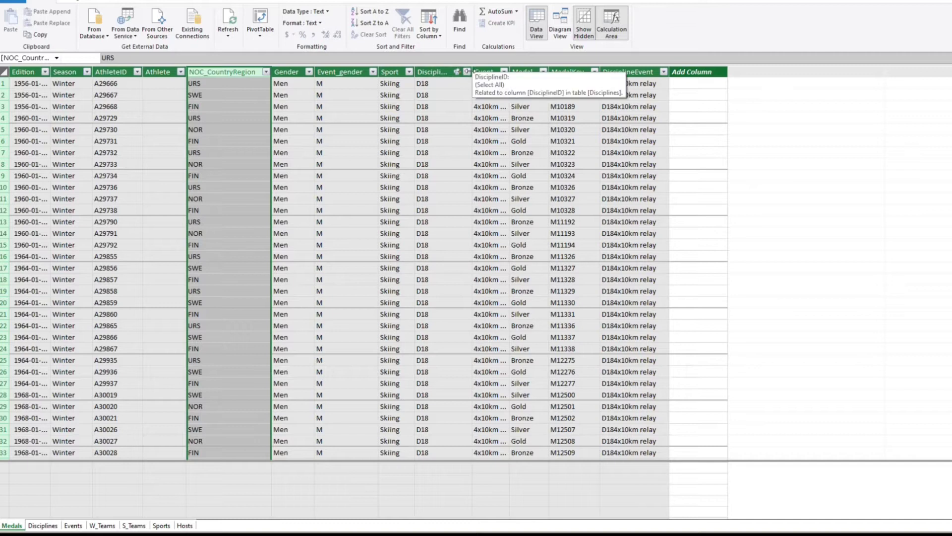
# - Widen the Medals table's DisciplineID column to fit its header, and inspect the DisciplineID and DisciplineEvent columns
pyautogui.moveTo(472, 72); pyautogui.dragTo(499, 72)
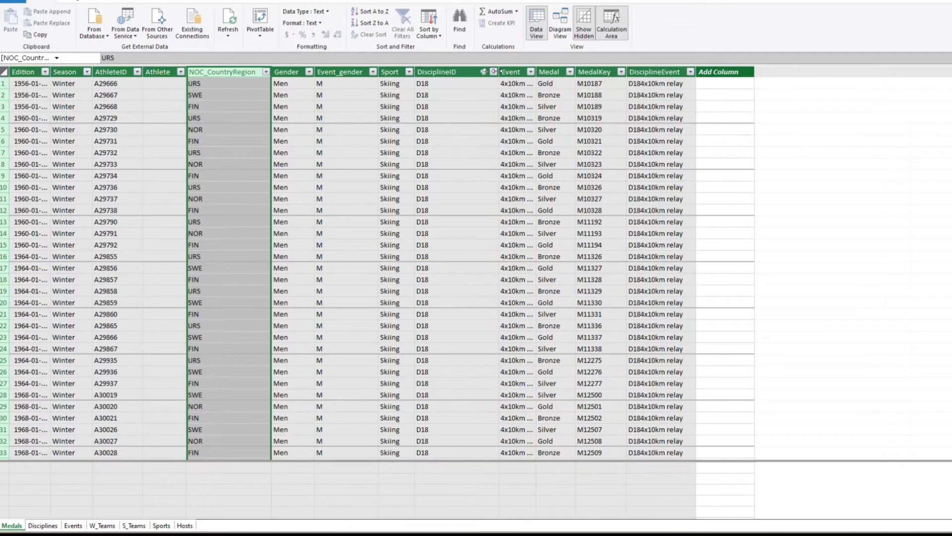
pyautogui.click(455, 71)
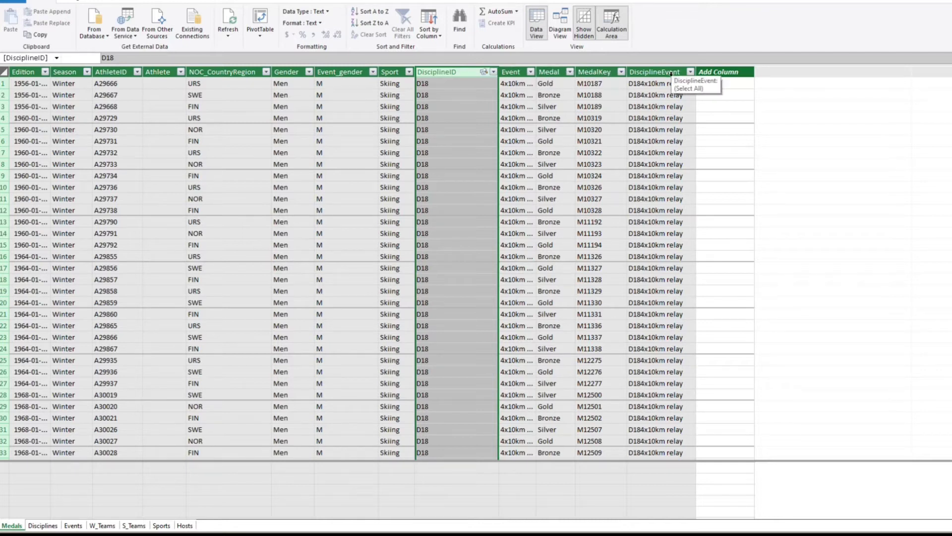
pyautogui.click(664, 130)
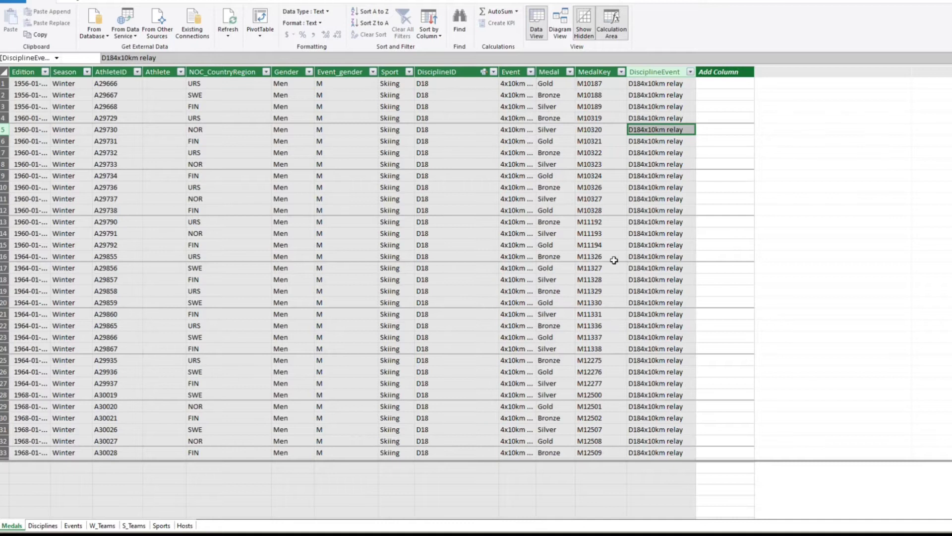
# - Browse further down the Medals records to compare their discipline, event and medal entries
pyautogui.scroll(-18, 645, 253)
pyautogui.scroll(-4, 678, 254)
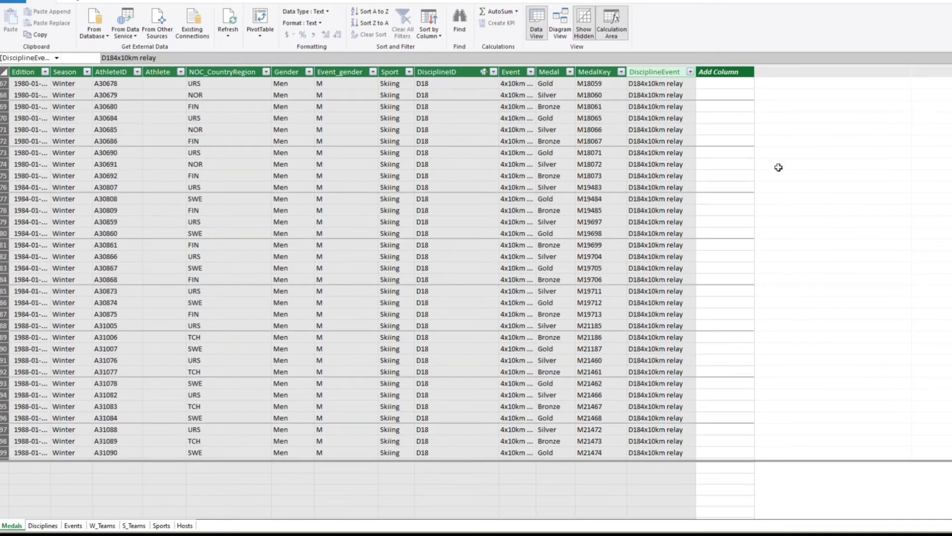
pyautogui.moveTo(948, 87); pyautogui.dragTo(948, 179)
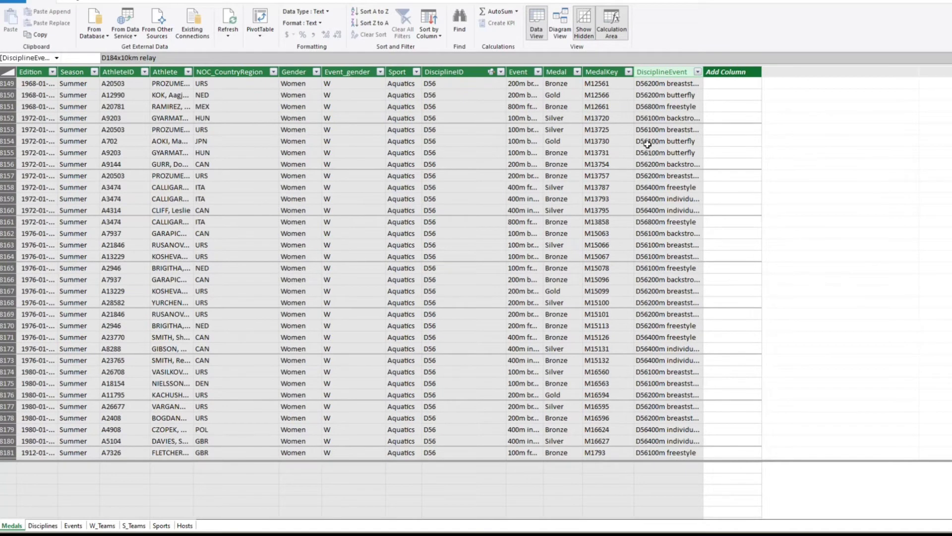
pyautogui.scroll(3, 648, 146)
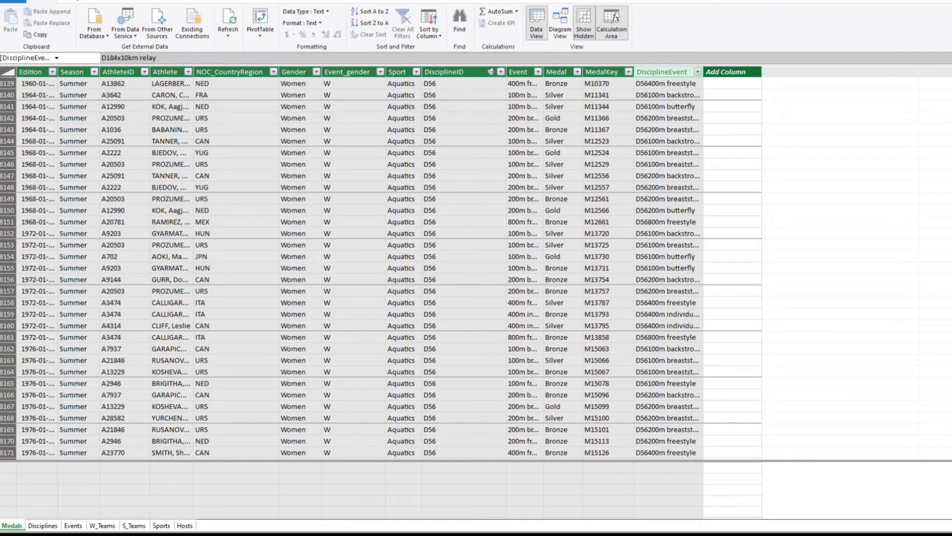
# - Open the Events table and browse its rows, checking the discipline and event entries
pyautogui.click(73, 525)
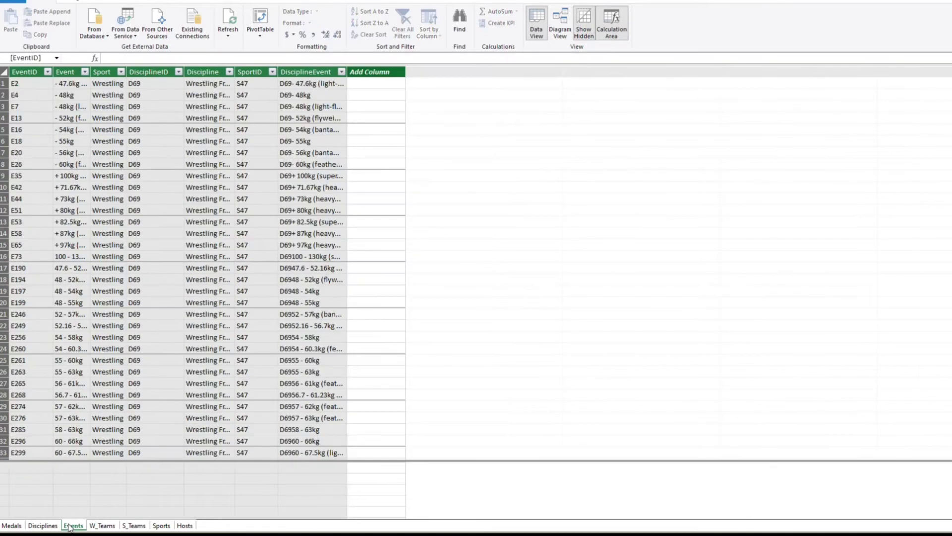
pyautogui.click(150, 279)
pyautogui.scroll(-4, 432, 263)
pyautogui.scroll(-13, 421, 278)
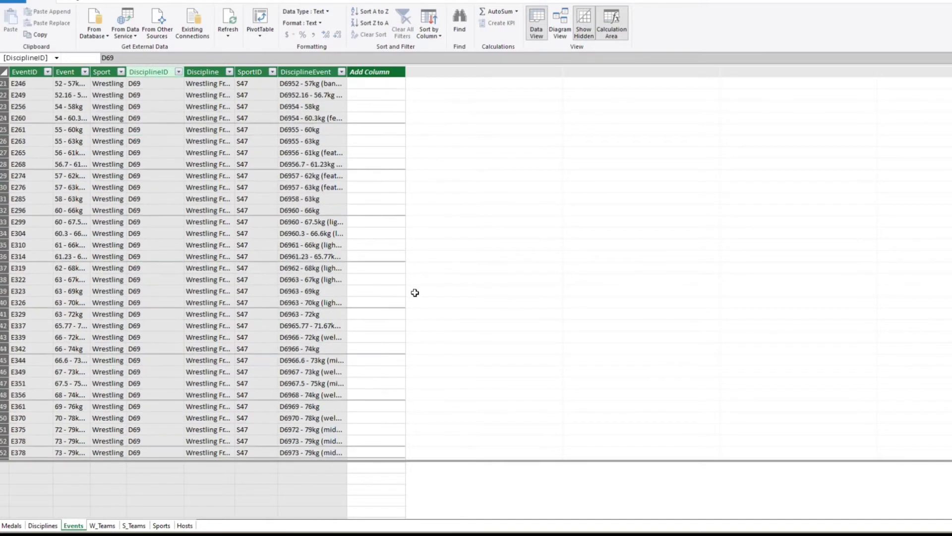
pyautogui.scroll(-6, 304, 313)
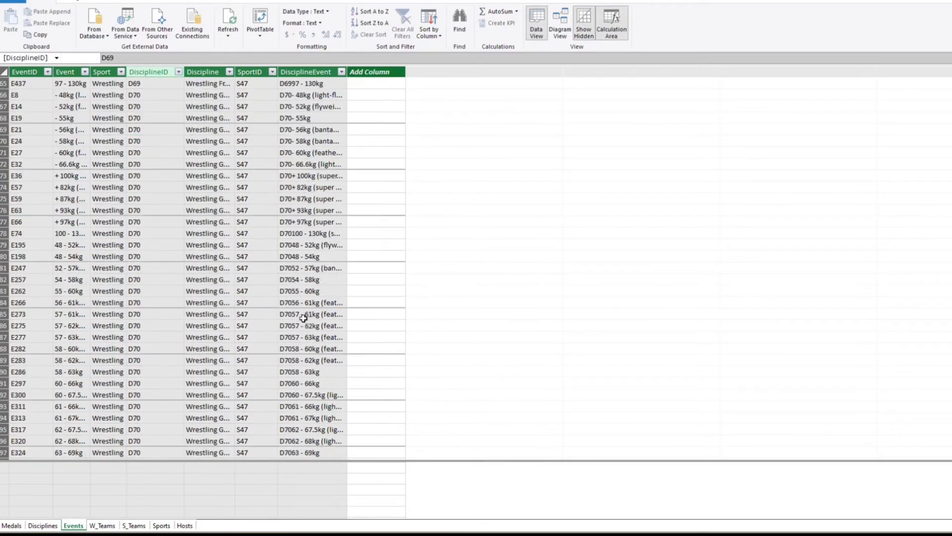
pyautogui.scroll(6, 304, 318)
pyautogui.scroll(14, 304, 318)
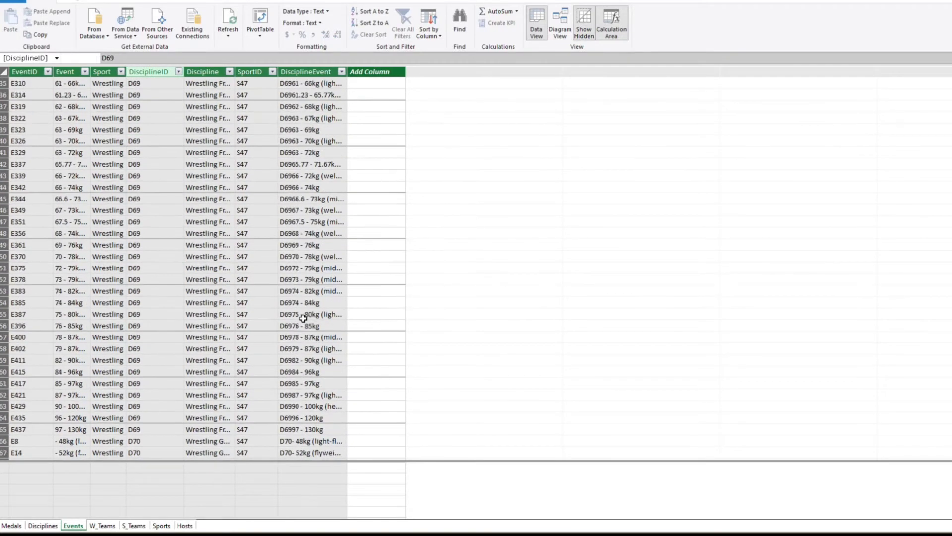
# - Widen the DisciplineID, Discipline and Event columns of the Events table, and inspect several event names
pyautogui.scroll(2, 303, 318)
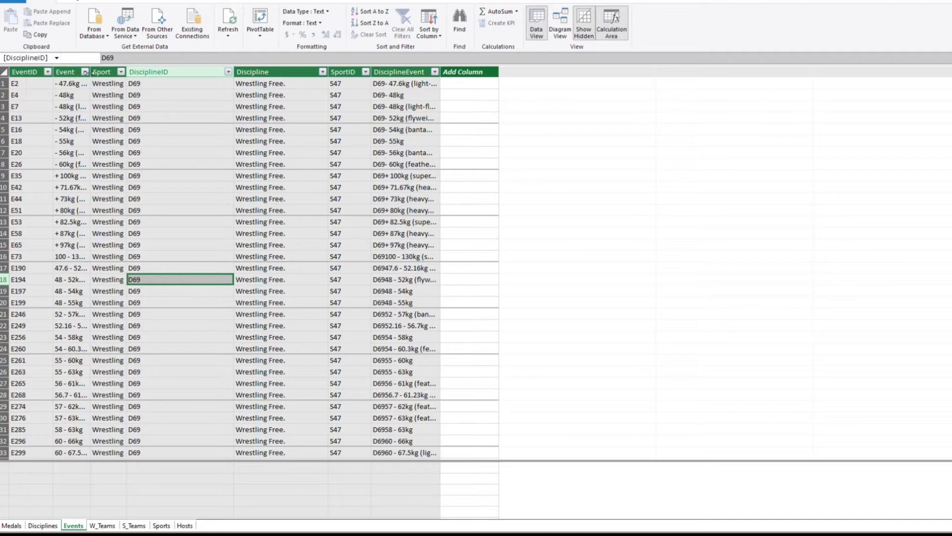
pyautogui.moveTo(87, 73); pyautogui.dragTo(133, 73)
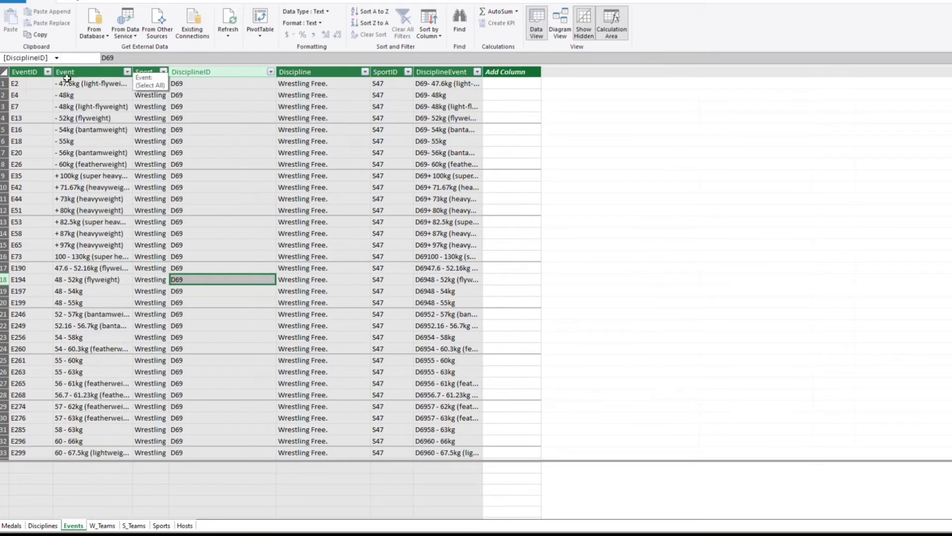
pyautogui.click(89, 88)
pyautogui.click(88, 98)
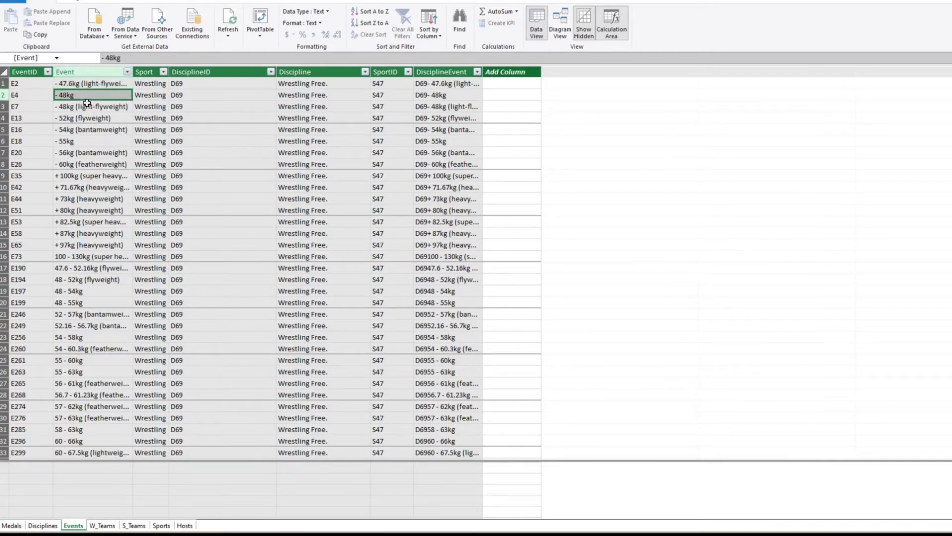
pyautogui.click(85, 130)
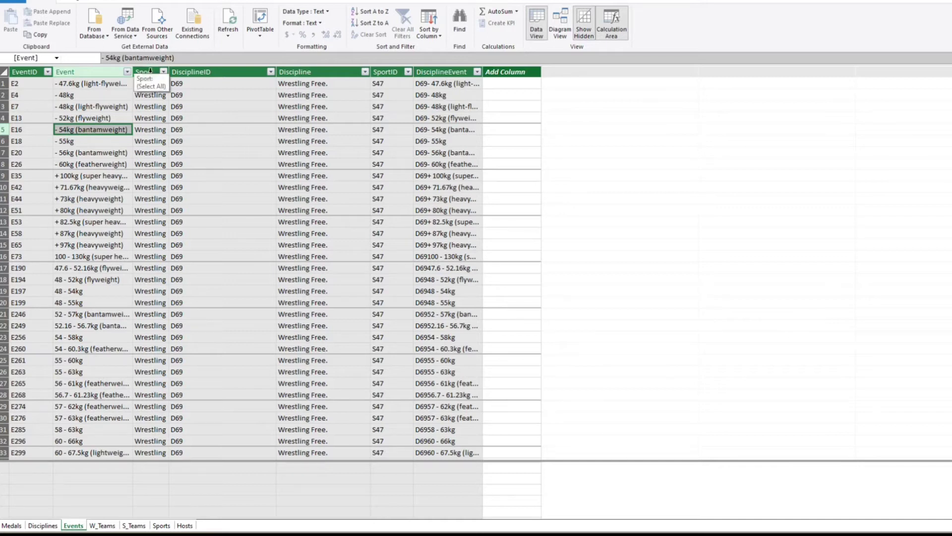
# - Examine the DisciplineID, Discipline, SportID and DisciplineEvent columns of the Events table
pyautogui.click(206, 72)
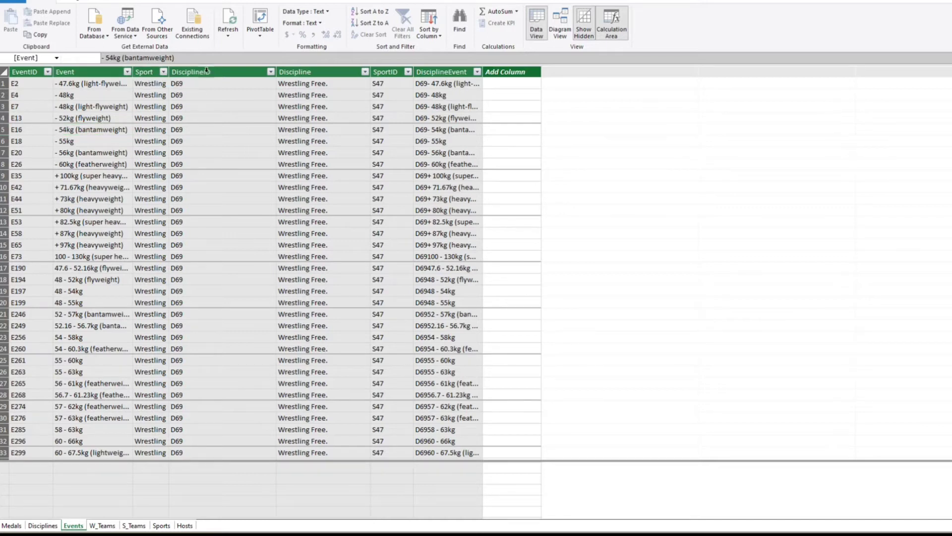
pyautogui.click(295, 71)
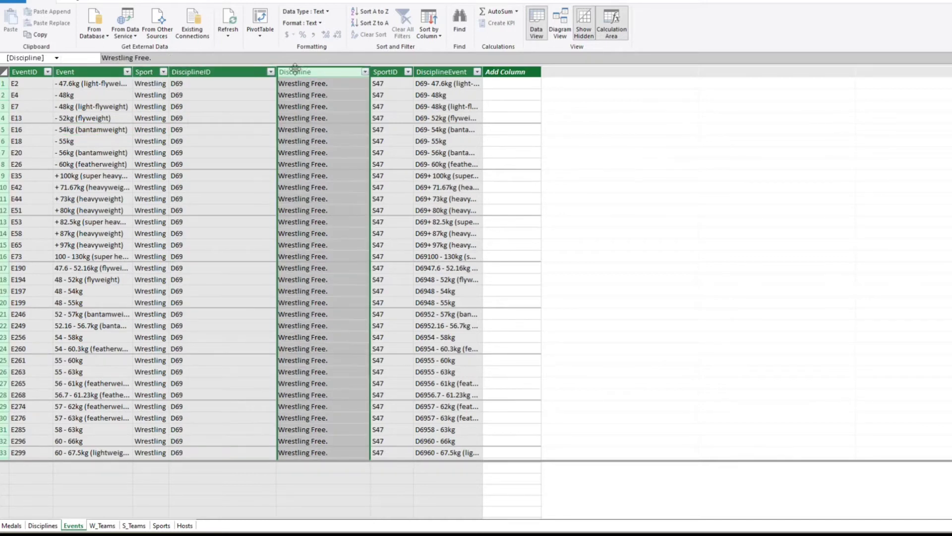
pyautogui.click(382, 70)
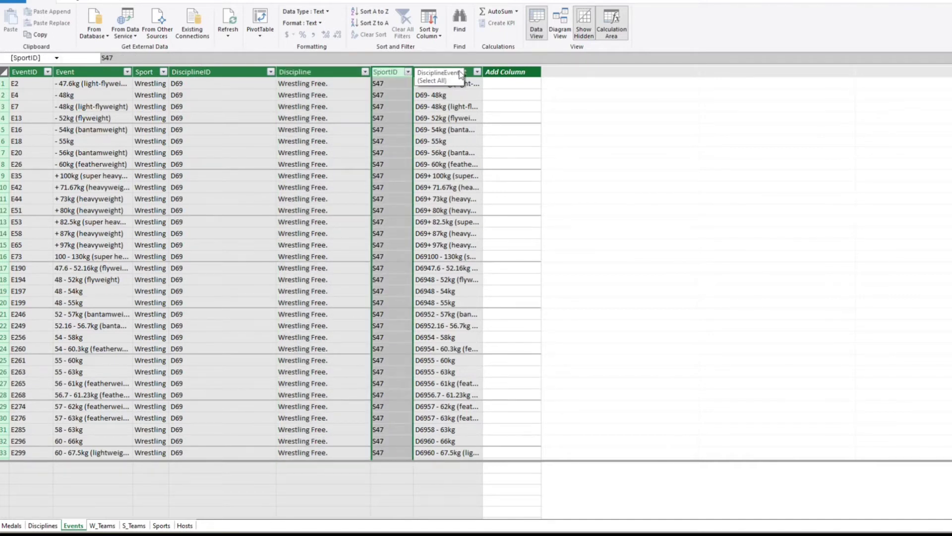
pyautogui.click(462, 107)
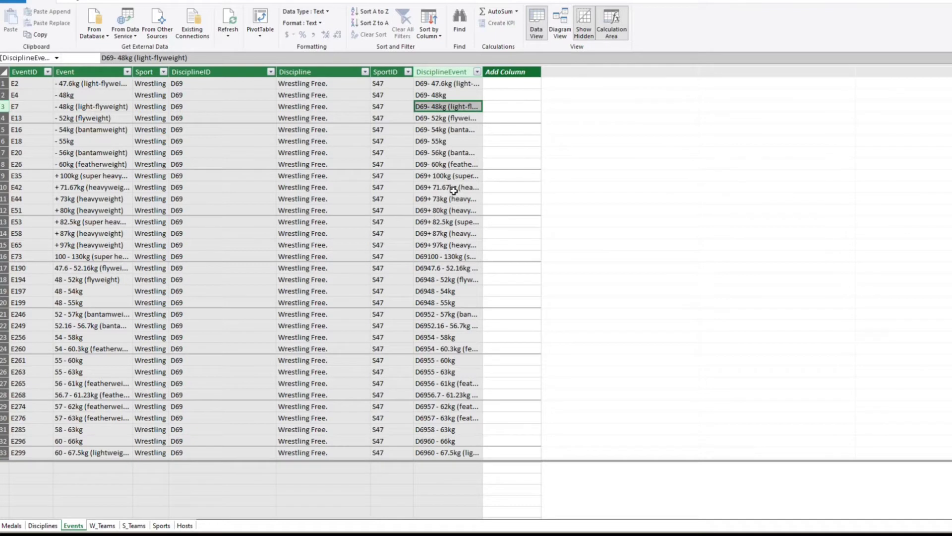
# - Browse the DisciplineEvent column of the Events table through the wrestling events down to the first Biathlon rows
pyautogui.click(446, 70)
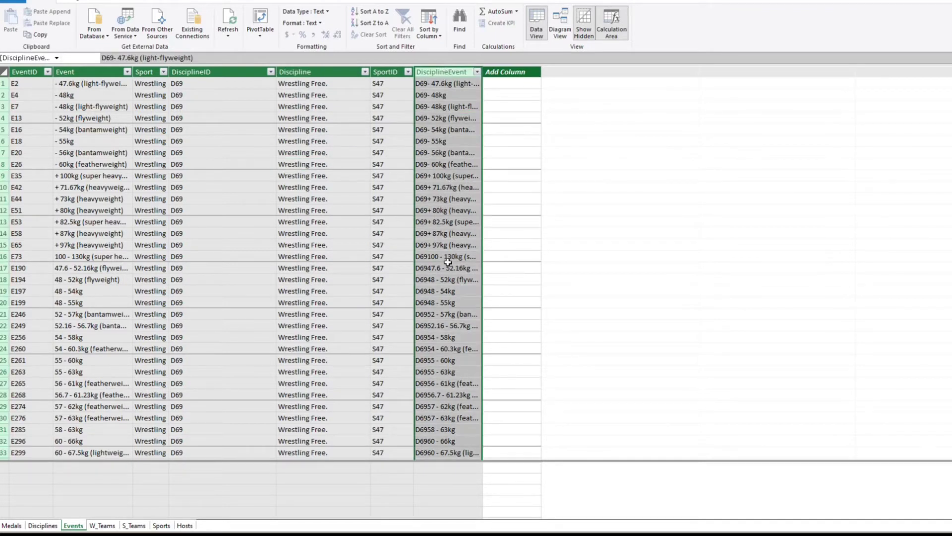
pyautogui.scroll(-2, 446, 268)
pyautogui.scroll(-4, 446, 281)
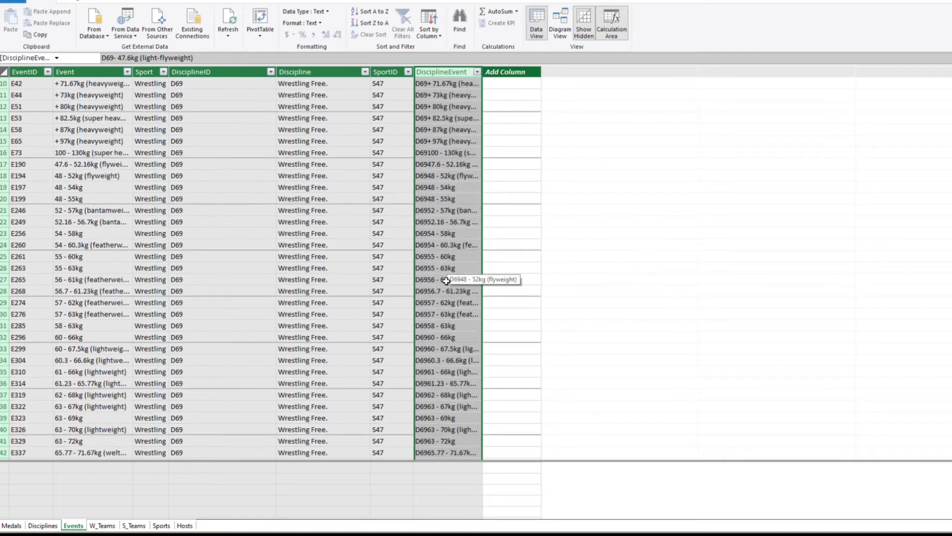
pyautogui.scroll(-6, 447, 281)
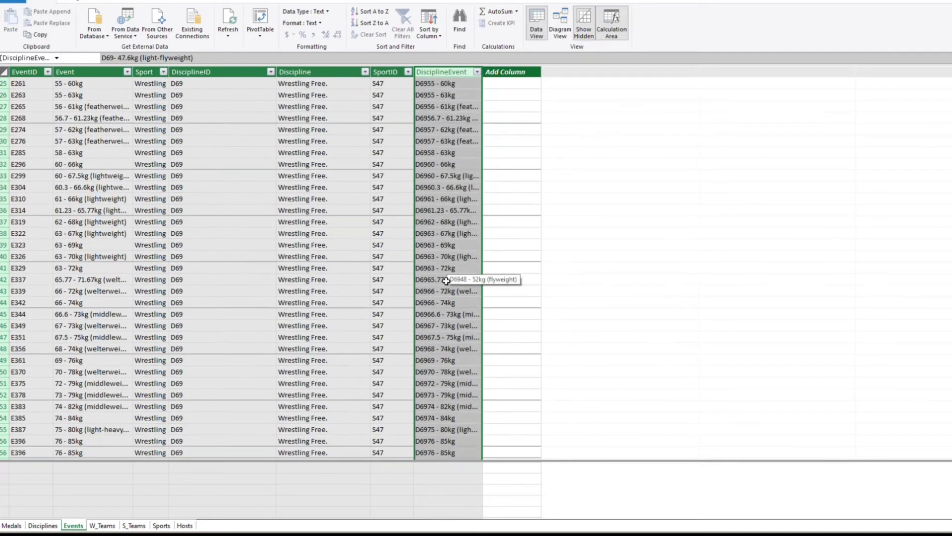
pyautogui.scroll(-5, 446, 280)
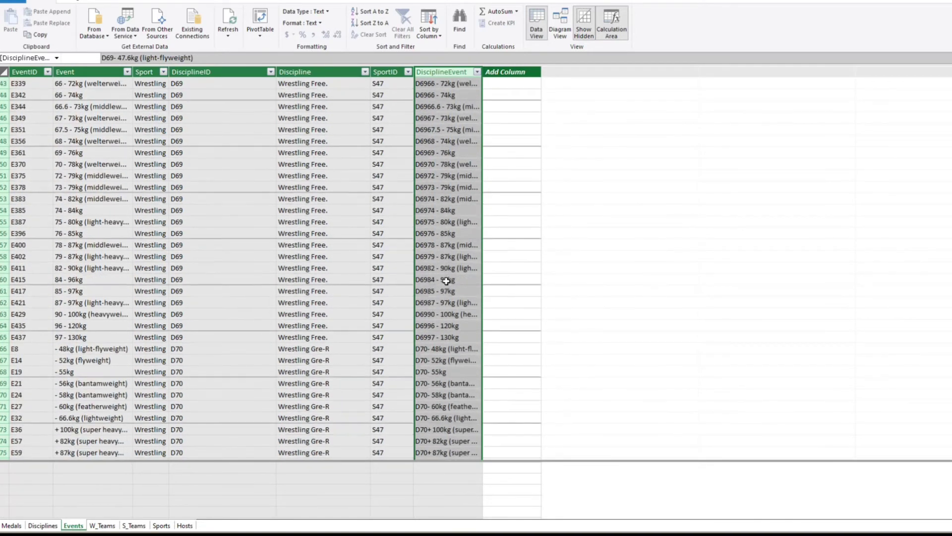
pyautogui.scroll(-7, 446, 281)
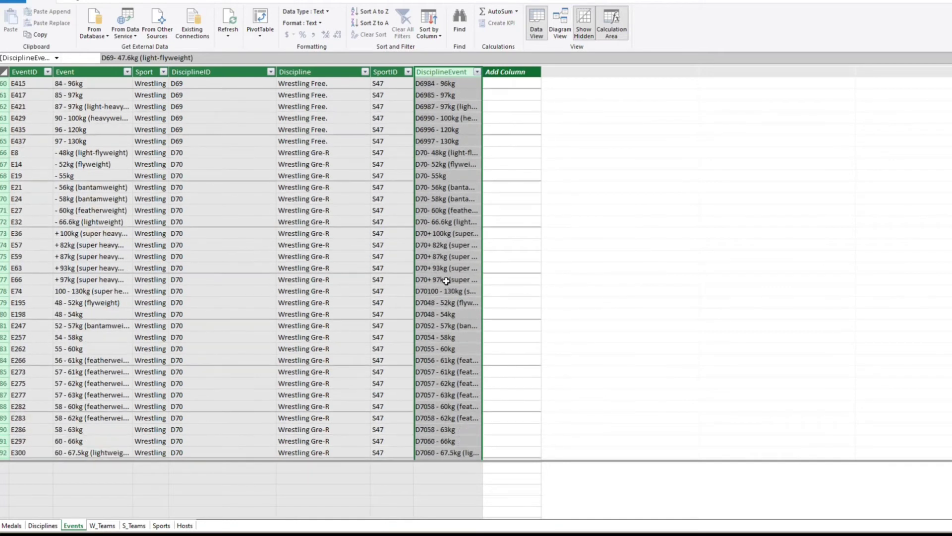
pyautogui.scroll(-6, 447, 281)
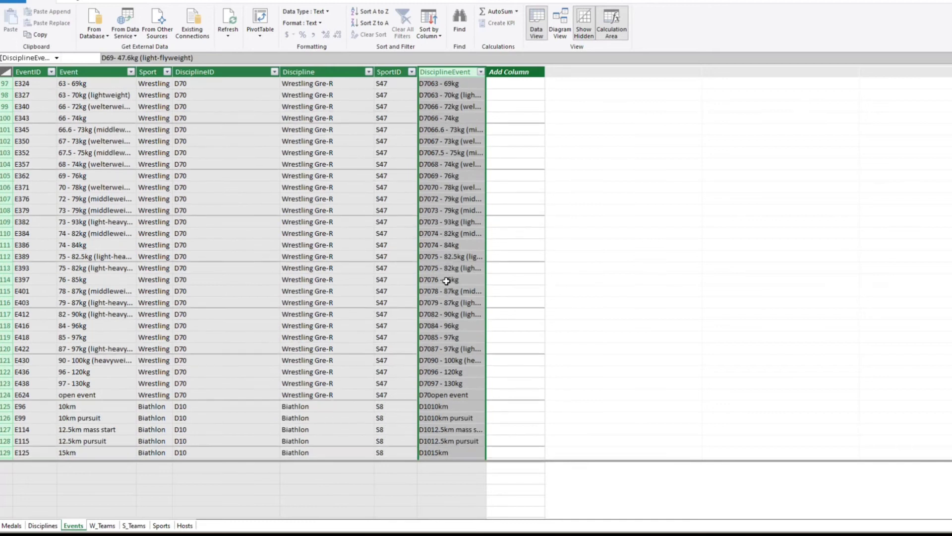
pyautogui.scroll(3, 446, 281)
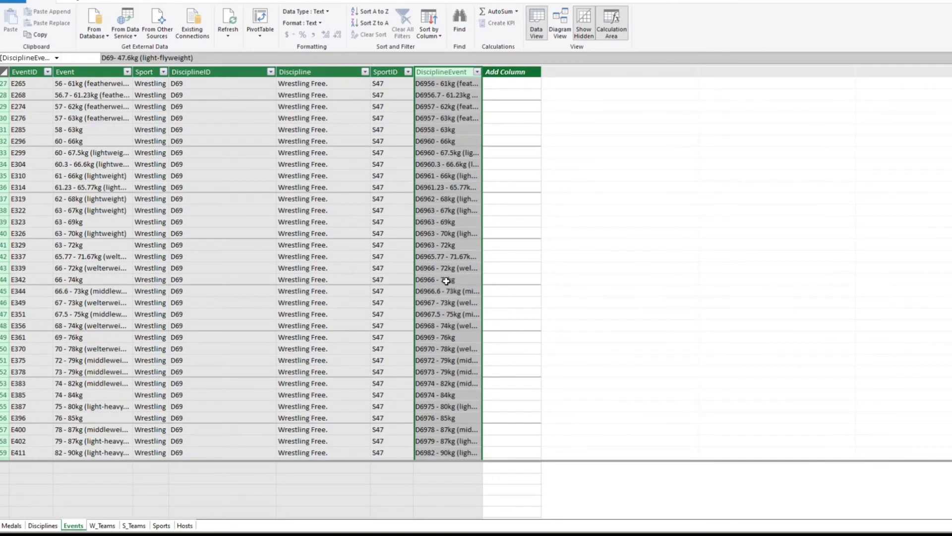
# - Inspect individual DisciplineEvent entries of the Events table, sampling the first two dozen rows
pyautogui.click(342, 168)
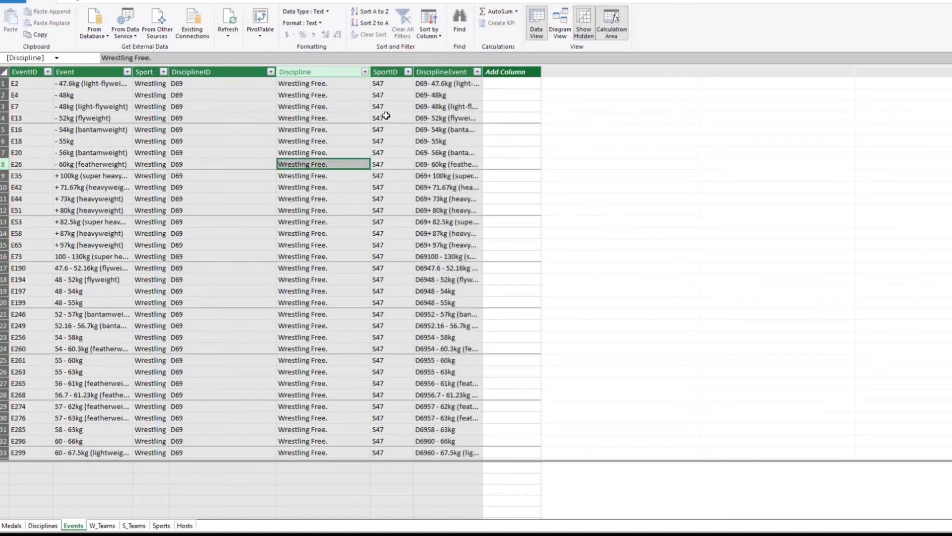
pyautogui.click(427, 104)
pyautogui.click(422, 164)
pyautogui.click(424, 187)
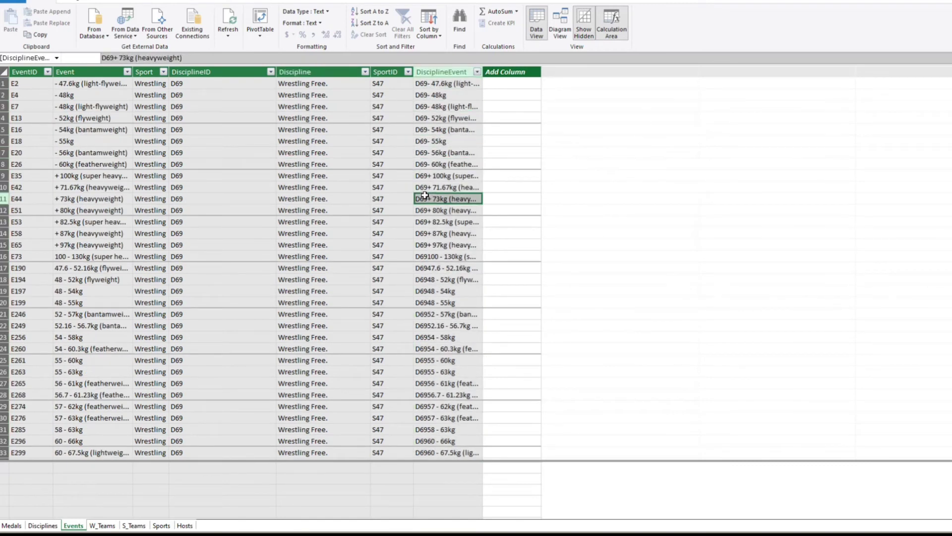
pyautogui.click(427, 222)
pyautogui.click(429, 257)
pyautogui.click(430, 291)
pyautogui.click(432, 314)
pyautogui.click(431, 339)
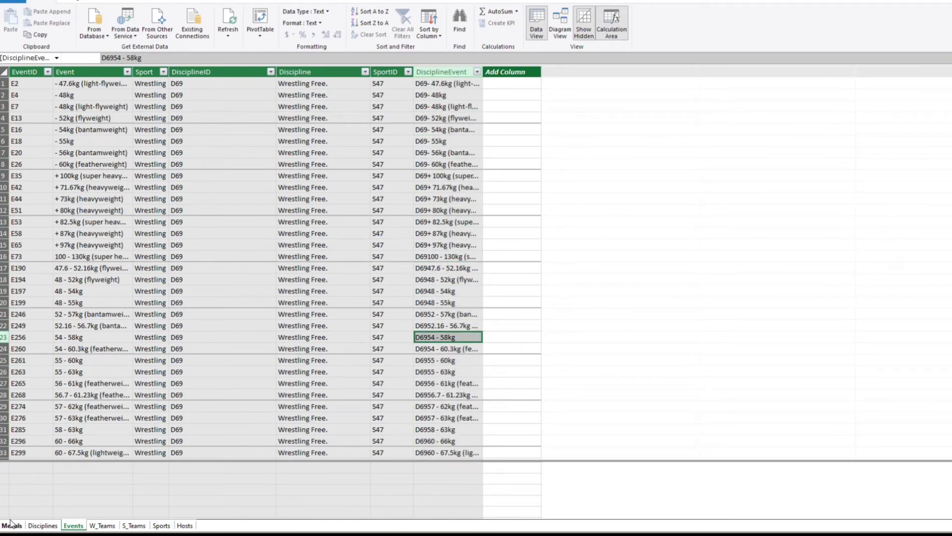
# - Open the Medals table and check whether its DisciplineEvent entries repeat across records
pyautogui.click(11, 525)
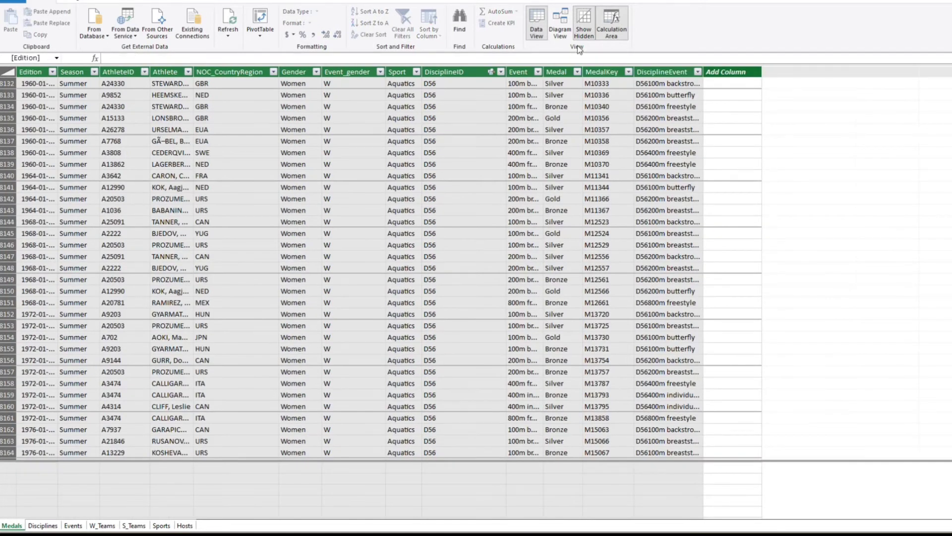
pyautogui.click(650, 117)
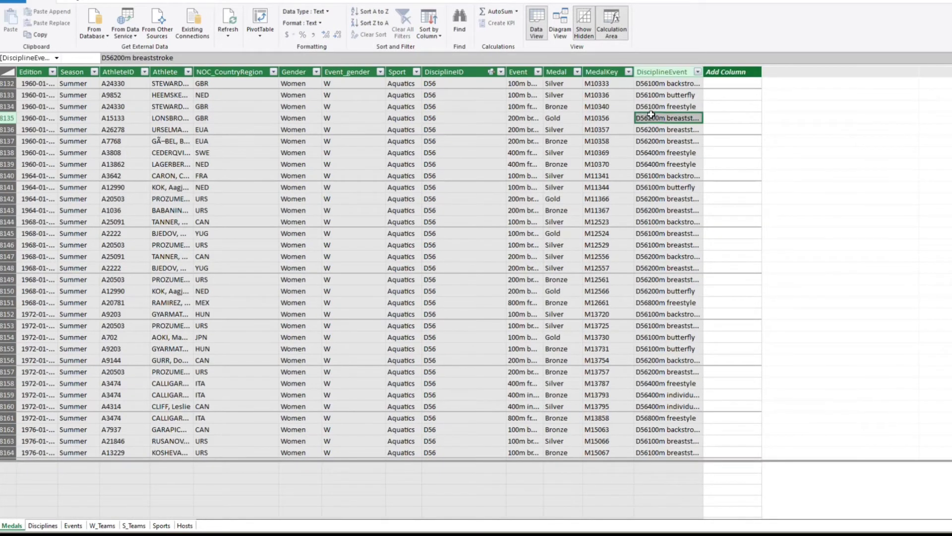
pyautogui.click(656, 153)
pyautogui.click(657, 186)
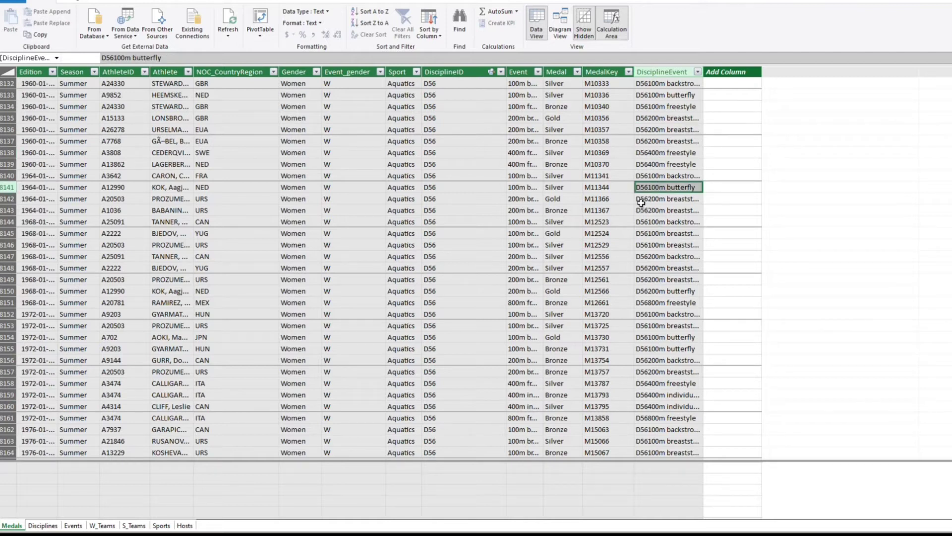
pyautogui.moveTo(640, 199); pyautogui.dragTo(641, 211)
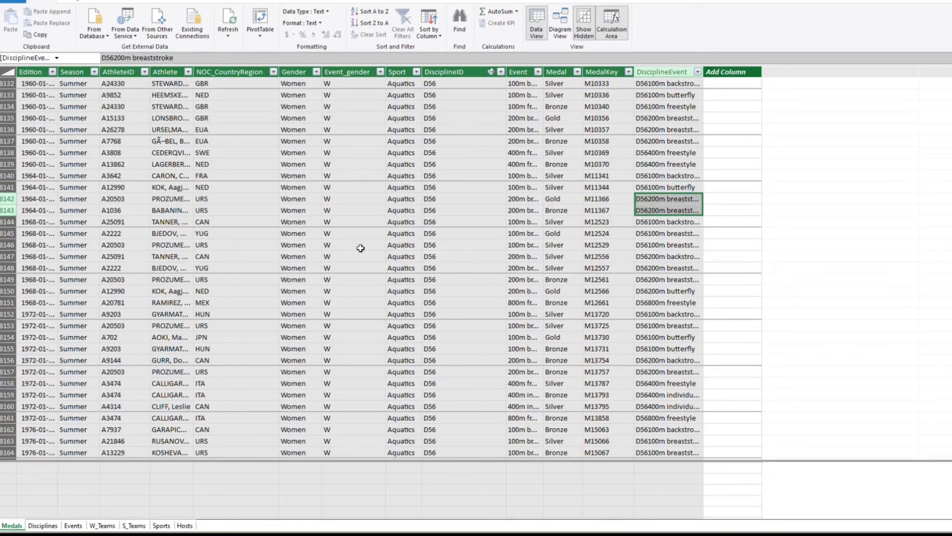
pyautogui.click(361, 247)
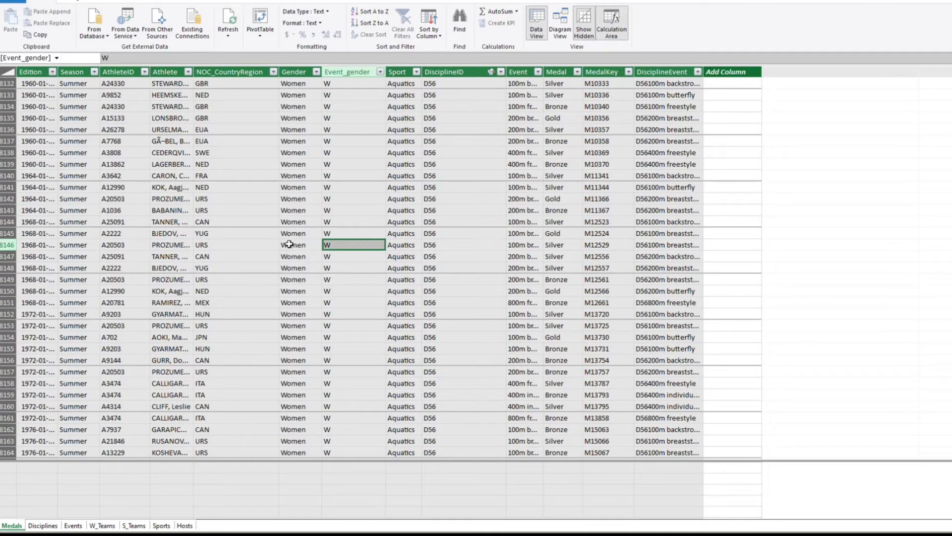
# - In the diagram view, place Sports above Disciplines and Medals beside Sports, and enlarge Medals to show all its fields
pyautogui.click(560, 33)
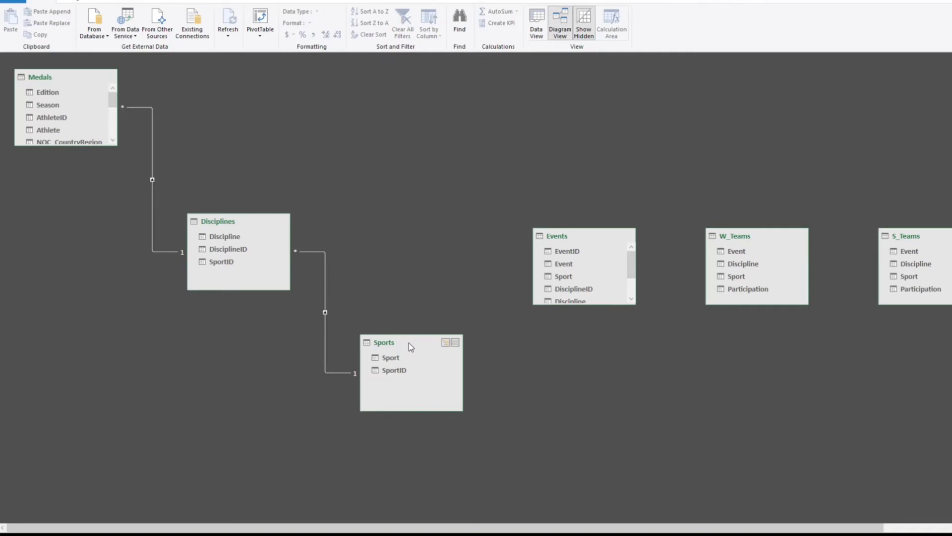
pyautogui.moveTo(408, 343); pyautogui.dragTo(239, 87)
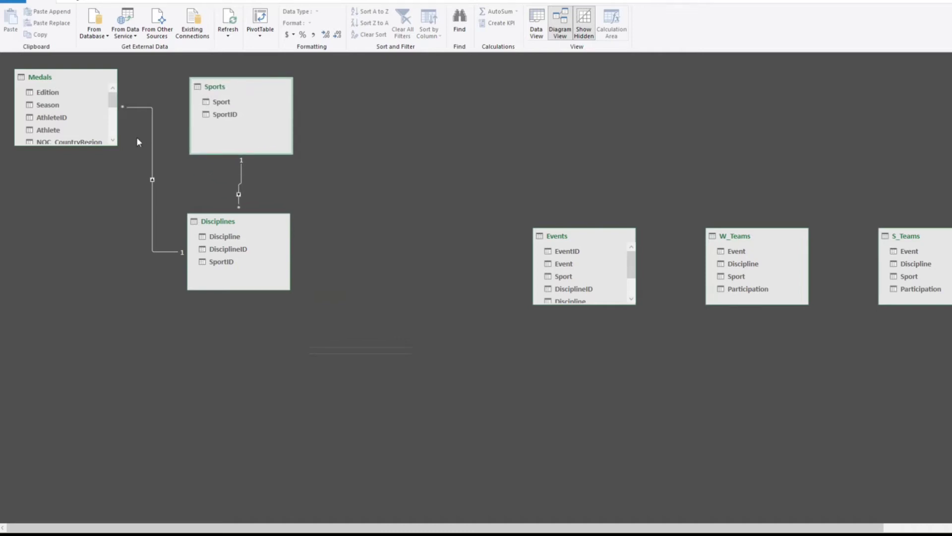
pyautogui.moveTo(61, 84); pyautogui.dragTo(388, 90)
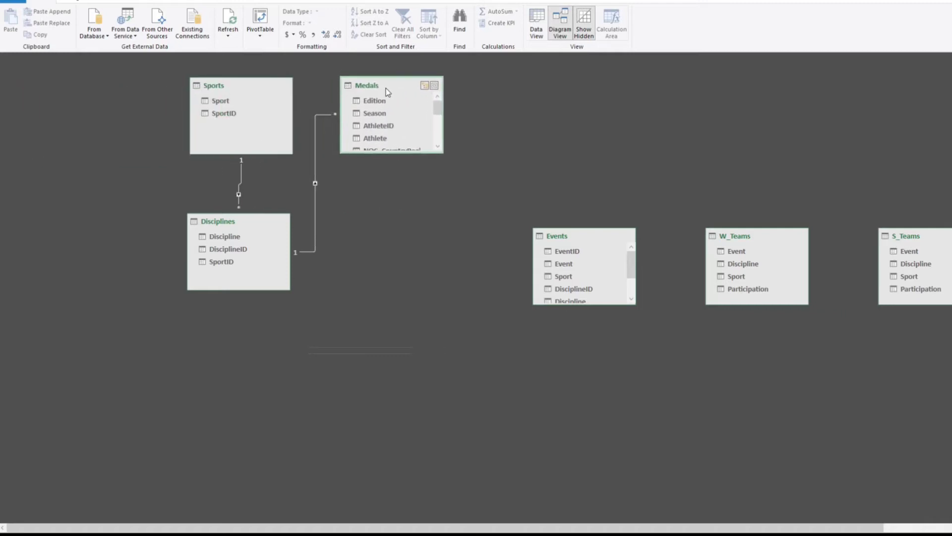
pyautogui.moveTo(447, 155); pyautogui.dragTo(447, 294)
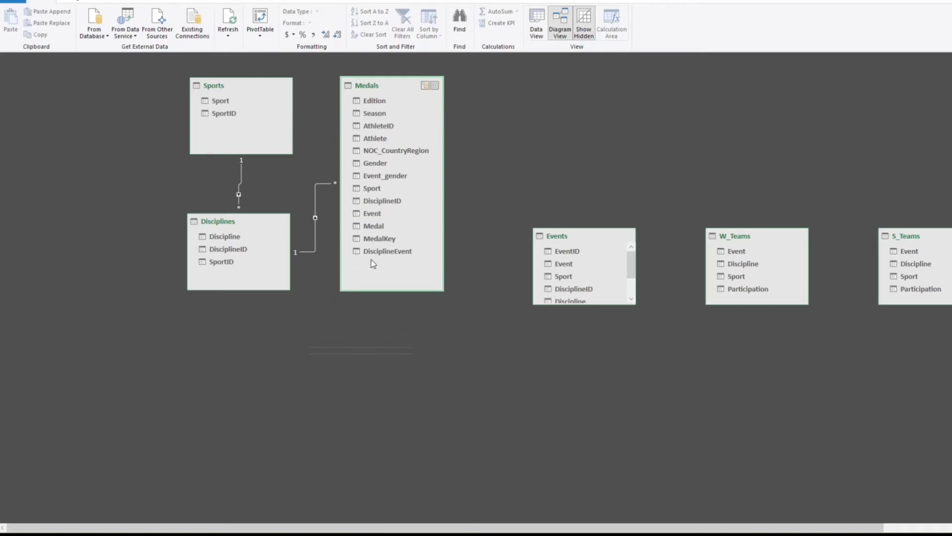
# - Place S_Teams below Disciplines and W_Teams below Medals, and enlarge Events to show all its fields, moving it slightly closer to W_Teams
pyautogui.moveTo(944, 246); pyautogui.dragTo(252, 358)
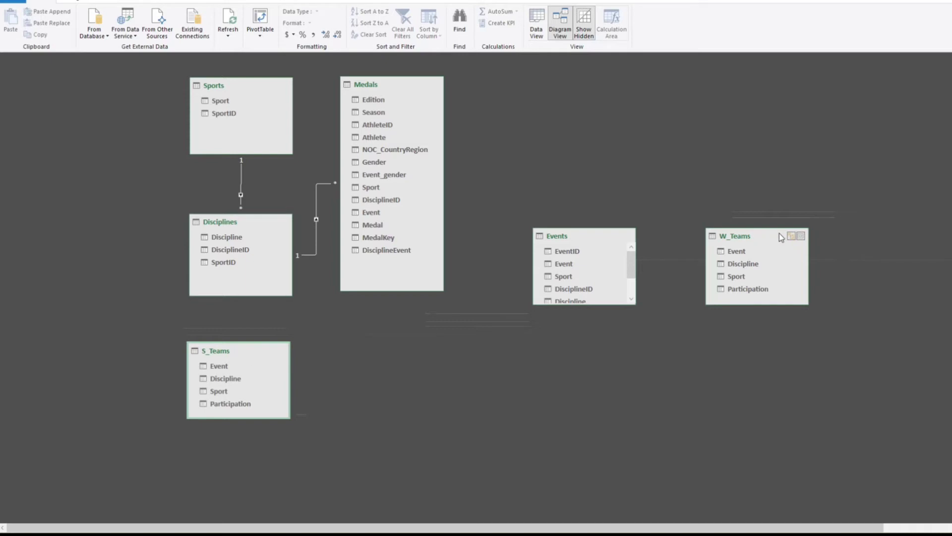
pyautogui.moveTo(779, 233); pyautogui.dragTo(410, 353)
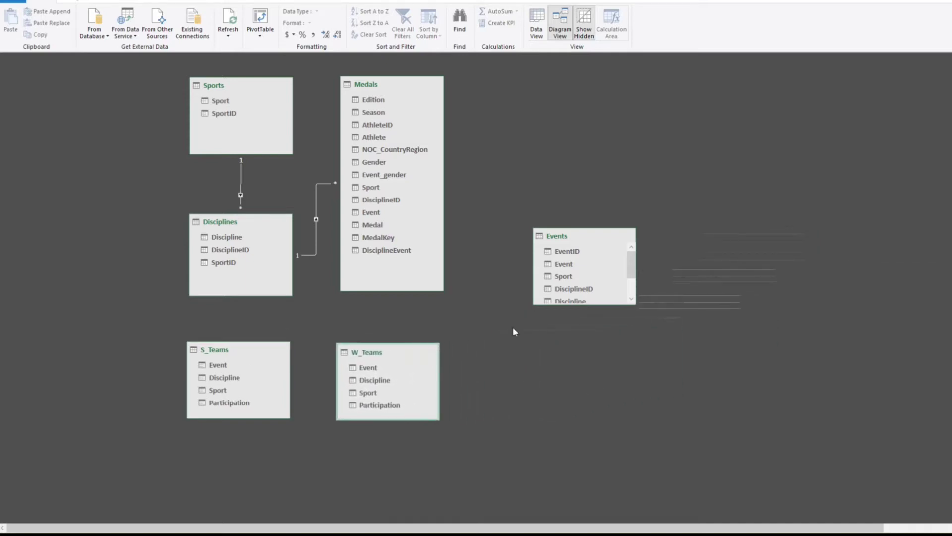
pyautogui.moveTo(629, 304); pyautogui.dragTo(639, 382)
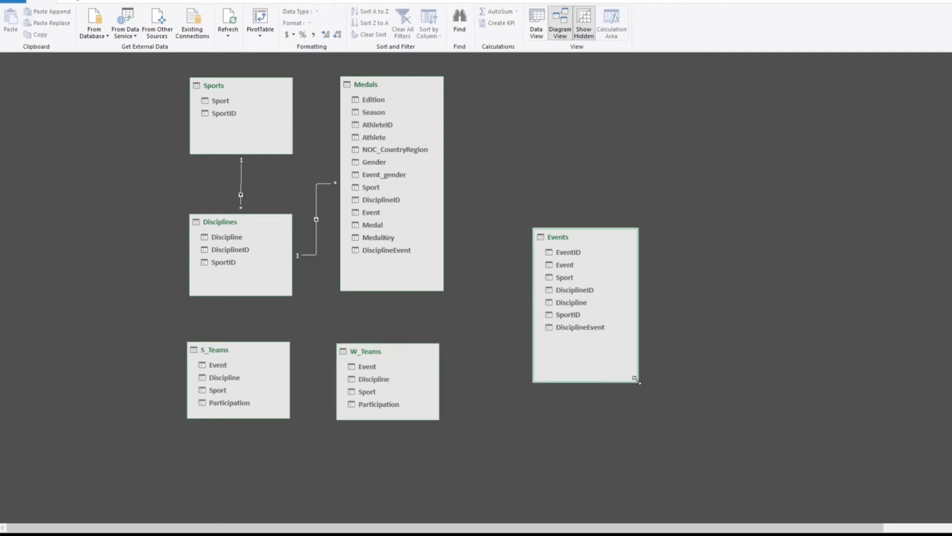
pyautogui.moveTo(592, 246); pyautogui.dragTo(577, 273)
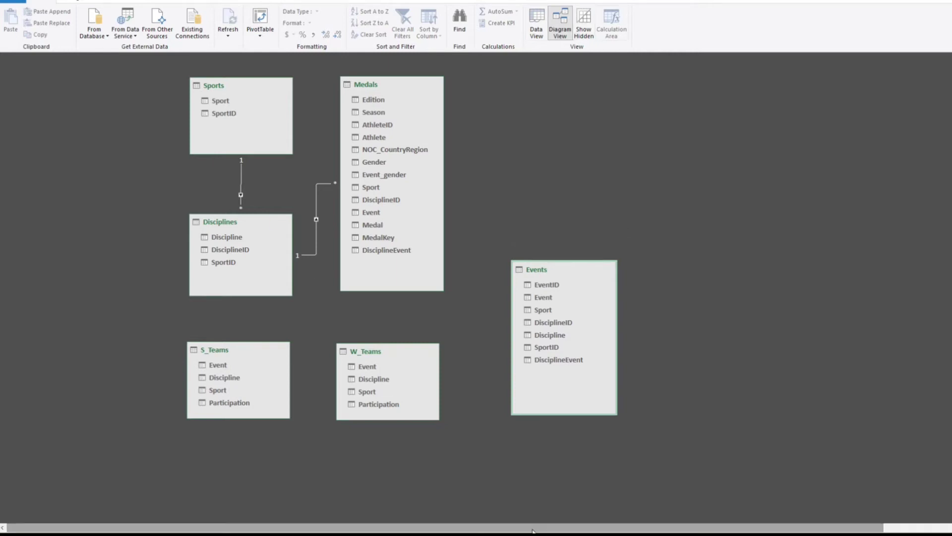
# - Bring the Hosts table above Events, level with Medals, and enlarge it to show all its fields
pyautogui.moveTo(531, 529); pyautogui.dragTo(641, 530)
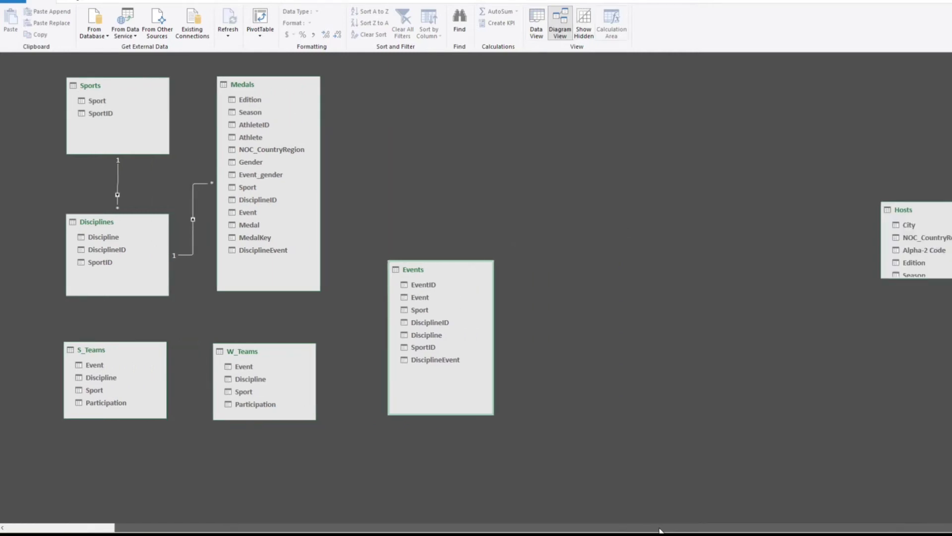
pyautogui.click(929, 215)
pyautogui.moveTo(928, 215); pyautogui.dragTo(433, 115)
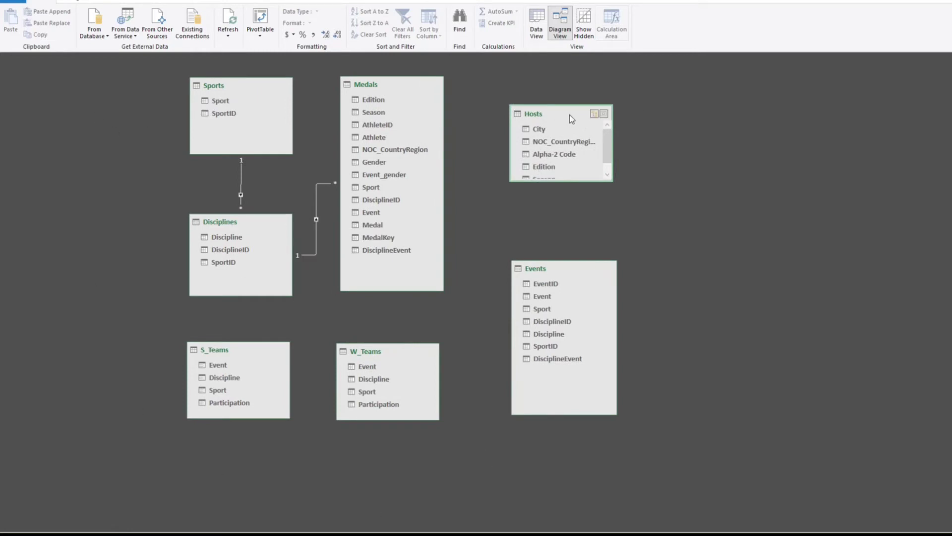
pyautogui.moveTo(570, 115); pyautogui.dragTo(570, 82)
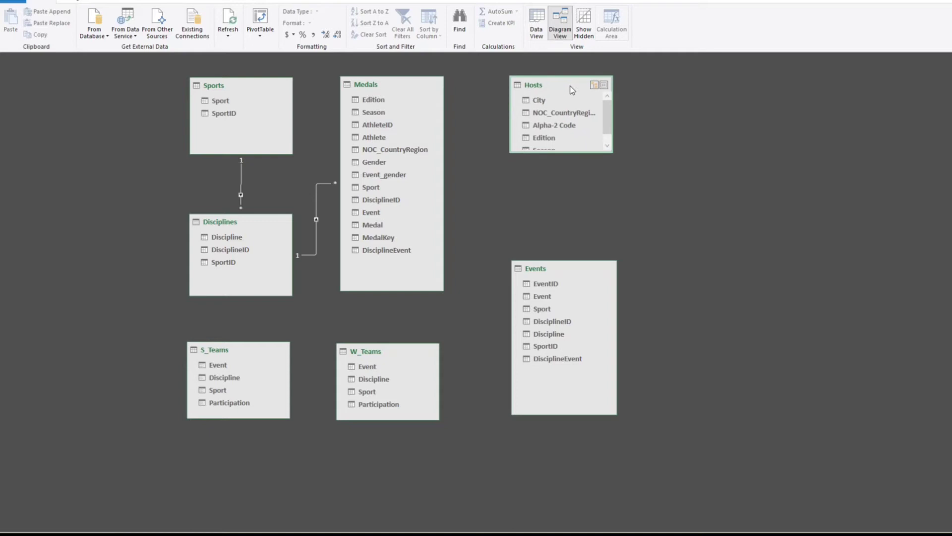
pyautogui.moveTo(613, 153); pyautogui.dragTo(615, 214)
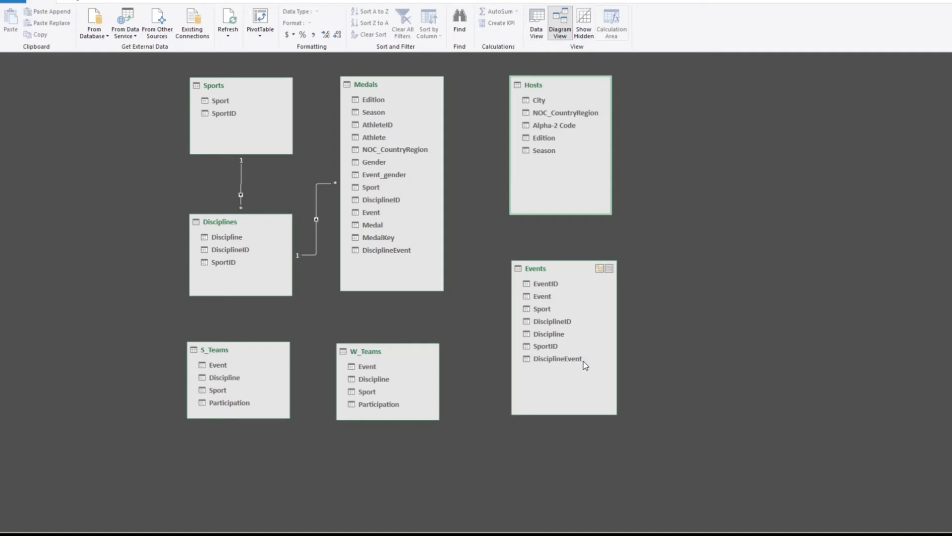
# - Relate the Events and Medals tables through their DisciplineEvent columns, and review the relationship's definition without changing it
pyautogui.click(394, 252)
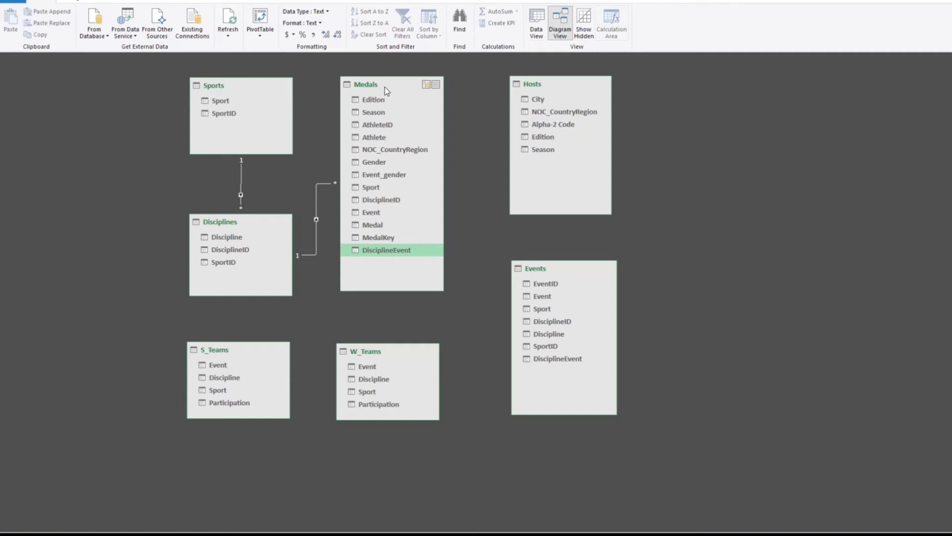
pyautogui.click(534, 360)
pyautogui.click(401, 247)
pyautogui.click(547, 362)
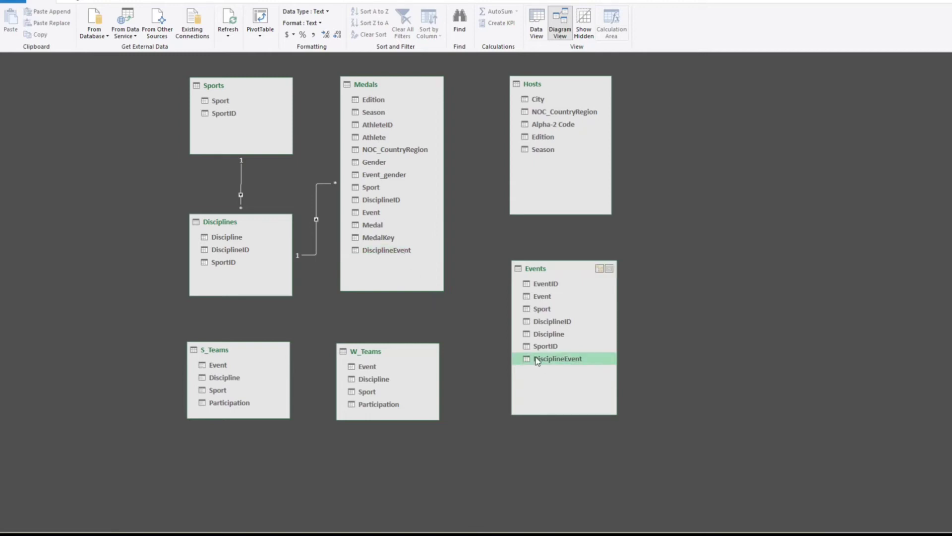
pyautogui.moveTo(536, 360); pyautogui.dragTo(410, 249)
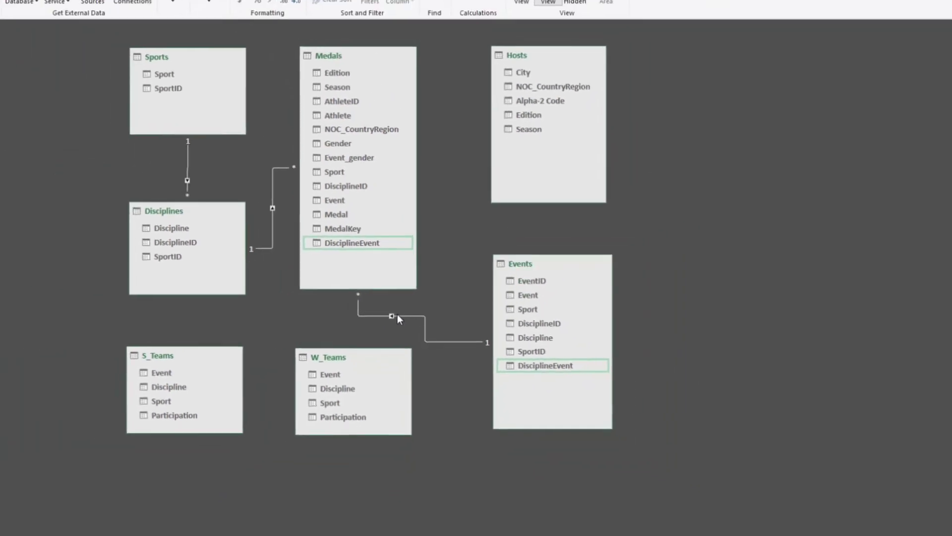
pyautogui.doubleClick(397, 314)
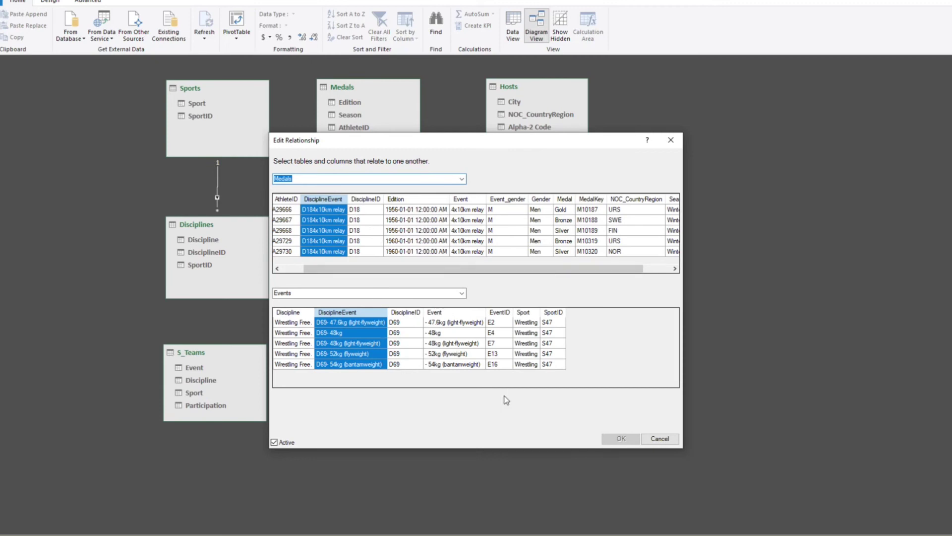
pyautogui.click(658, 439)
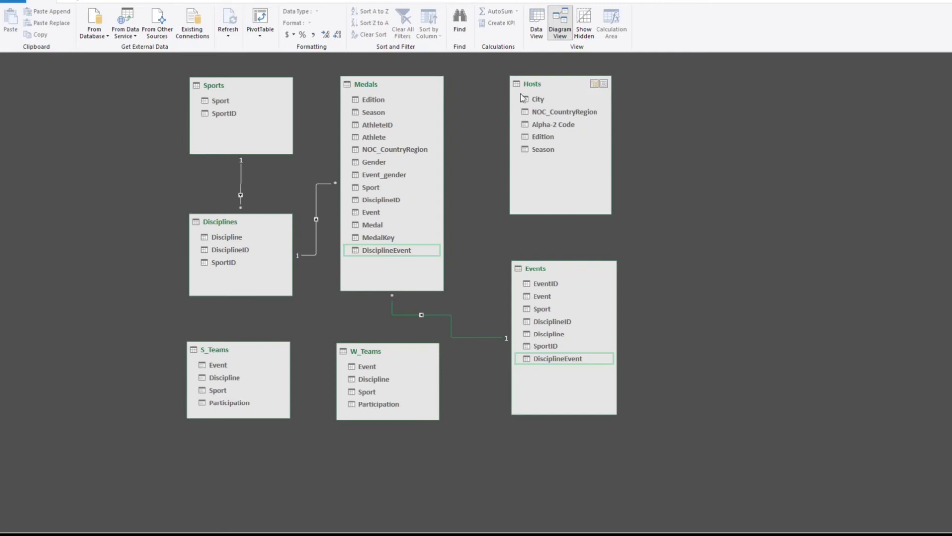
# - Open the Hosts table in the data view and examine its Alpha-2 Code column
pyautogui.click(561, 87)
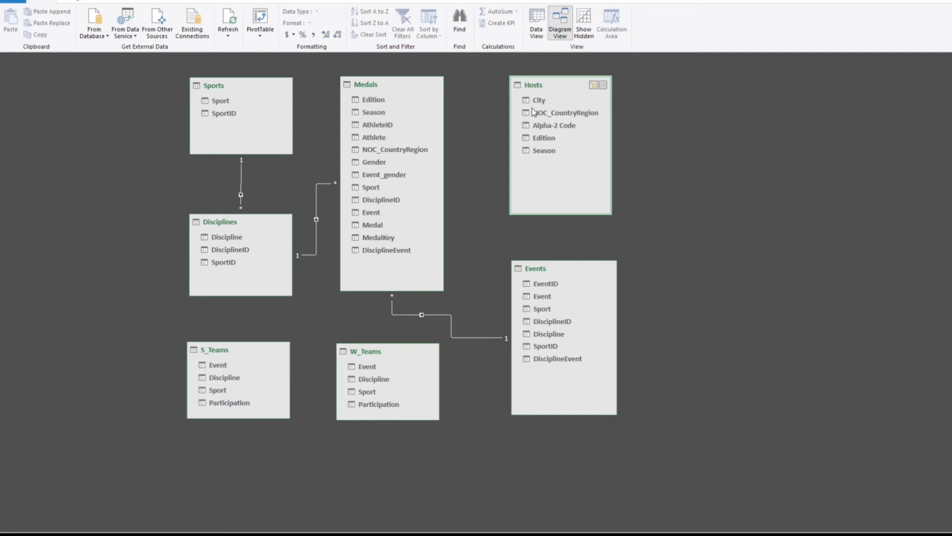
pyautogui.click(537, 20)
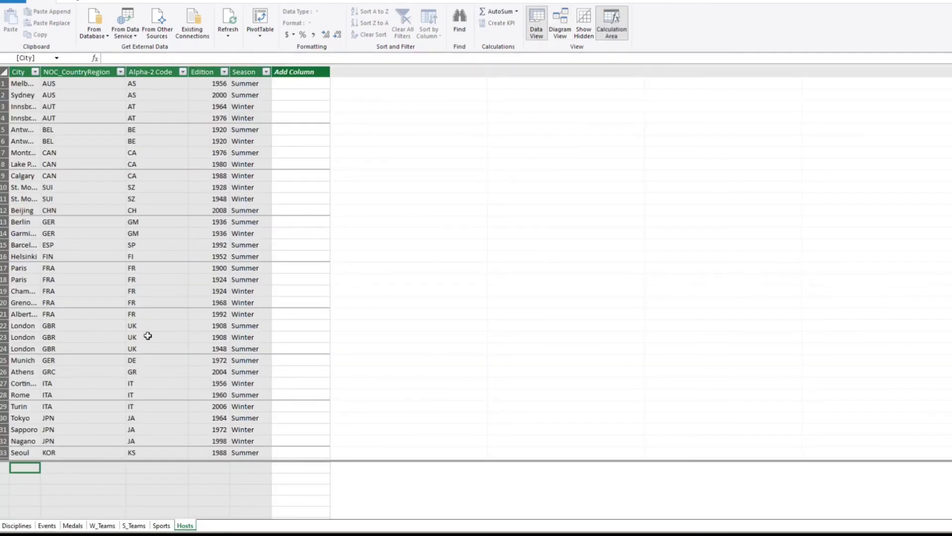
pyautogui.click(166, 191)
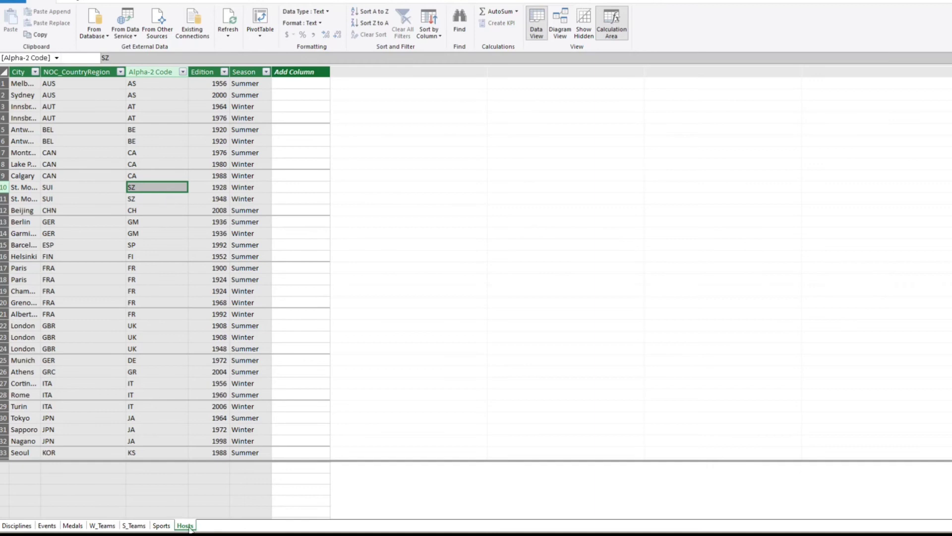
# - Examine the City column of the Hosts table for repeated values, checking whether it could serve as a unique key
pyautogui.click(307, 231)
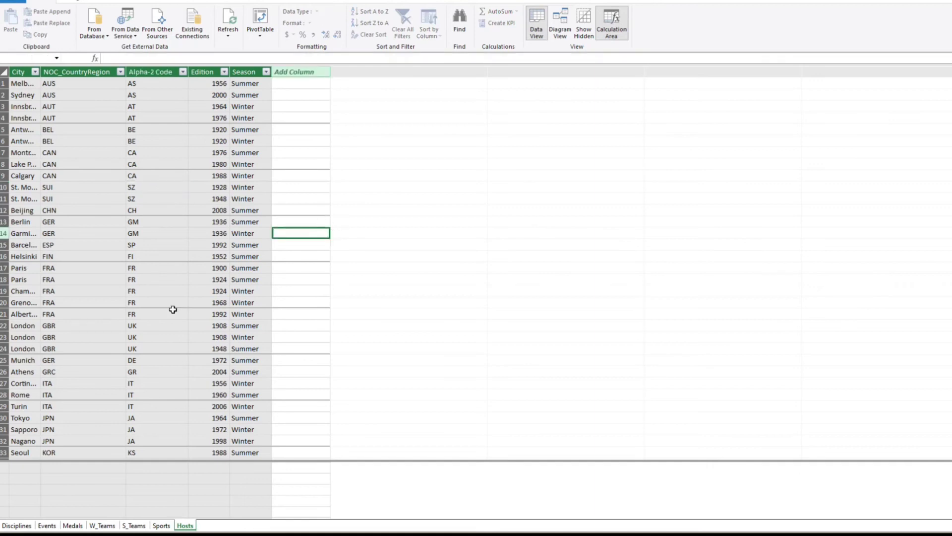
pyautogui.click(80, 117)
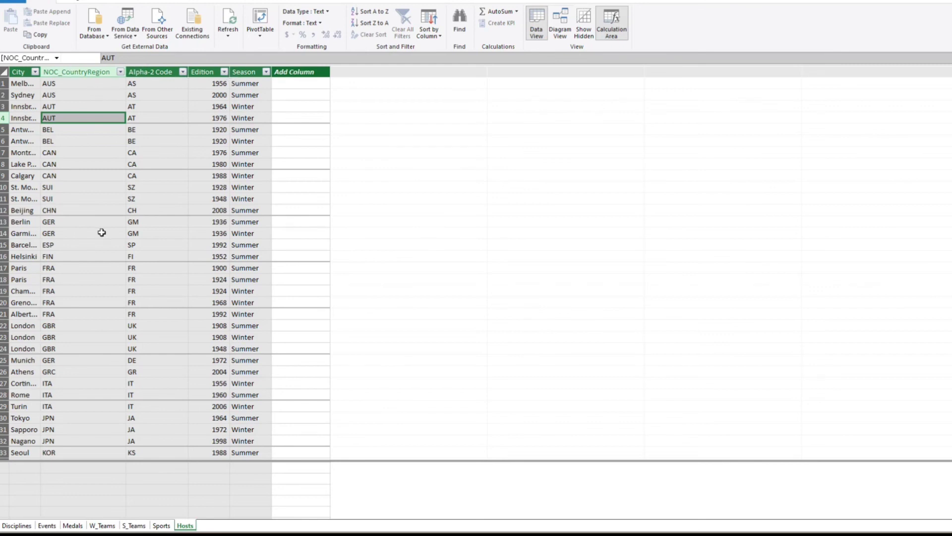
pyautogui.click(17, 82)
pyautogui.click(19, 97)
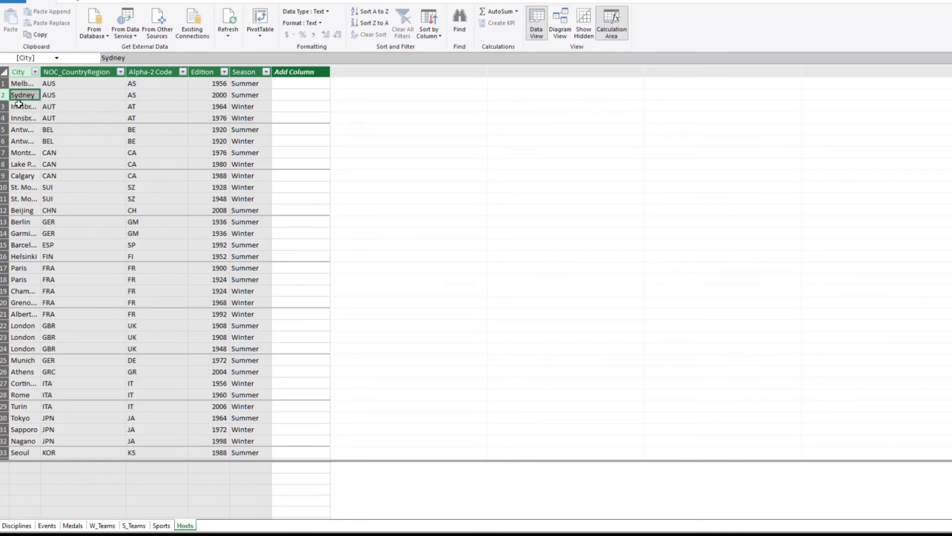
pyautogui.click(23, 132)
pyautogui.click(25, 140)
pyautogui.click(26, 187)
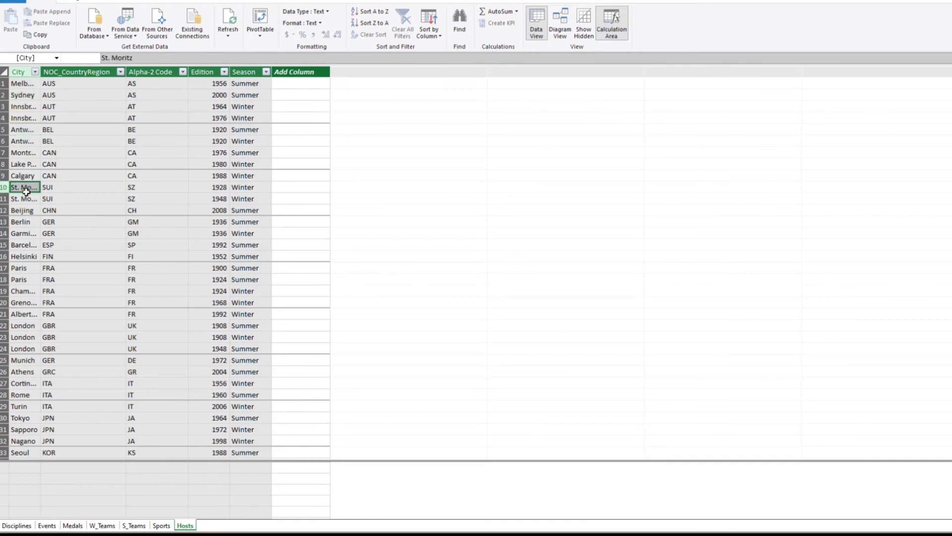
pyautogui.click(28, 197)
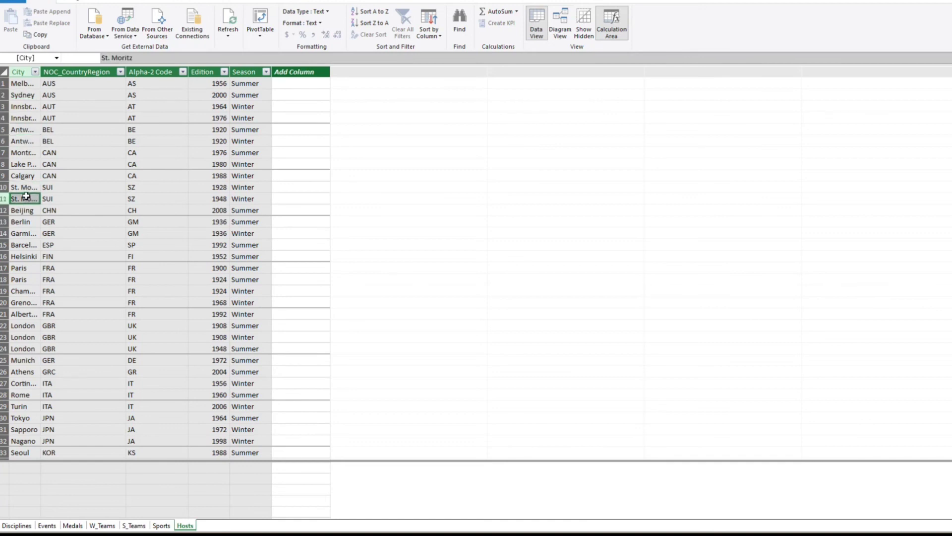
# - Check the NOC_CountryRegion and Alpha-2 Code columns of the Hosts table for values that repeat across rows
pyautogui.click(76, 85)
pyautogui.click(74, 97)
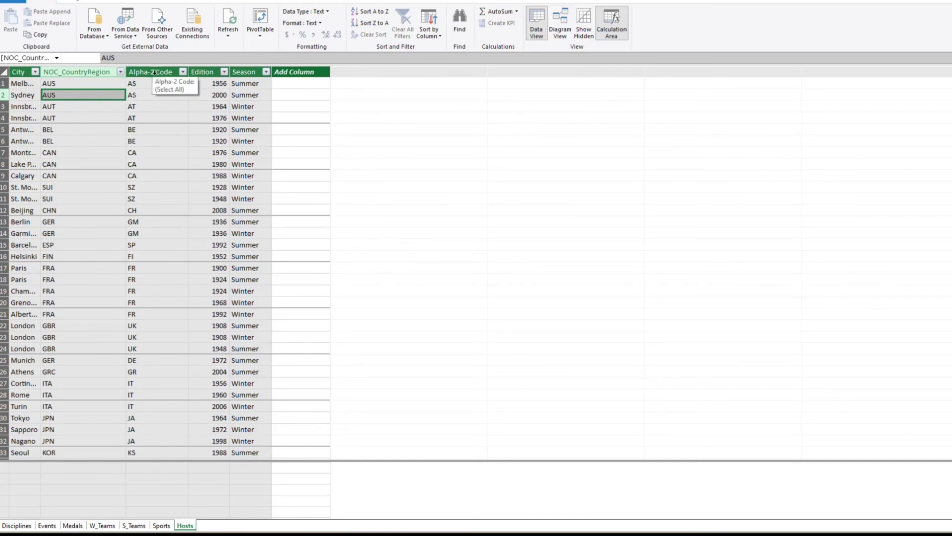
pyautogui.click(142, 131)
pyautogui.click(144, 148)
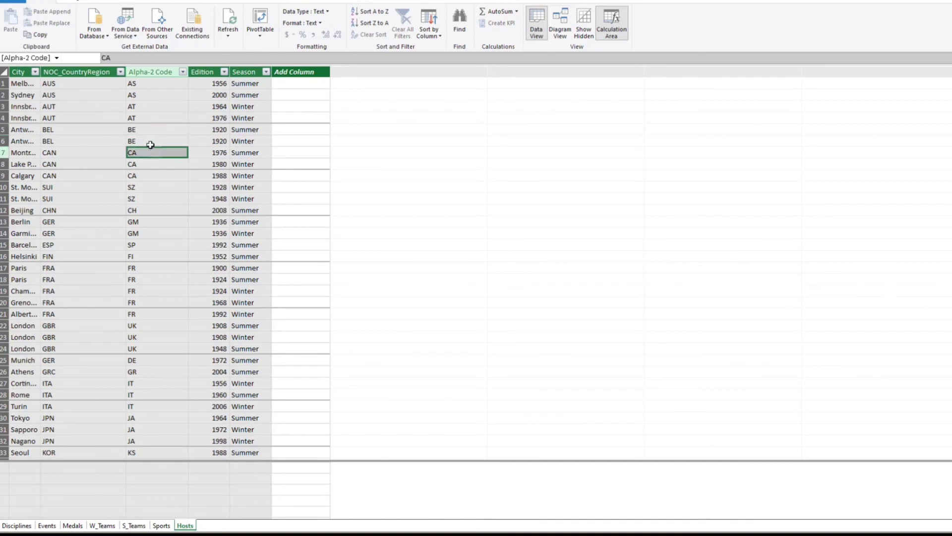
pyautogui.click(150, 144)
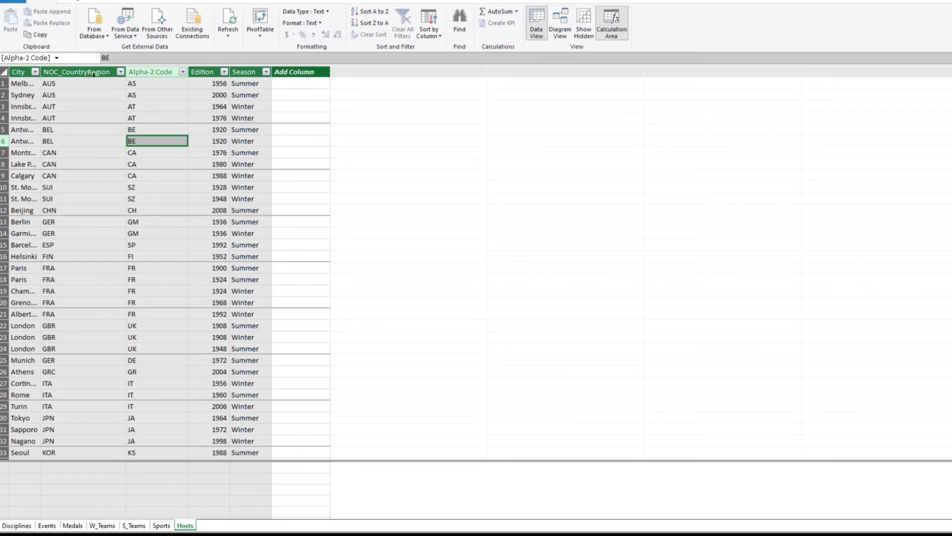
pyautogui.click(76, 81)
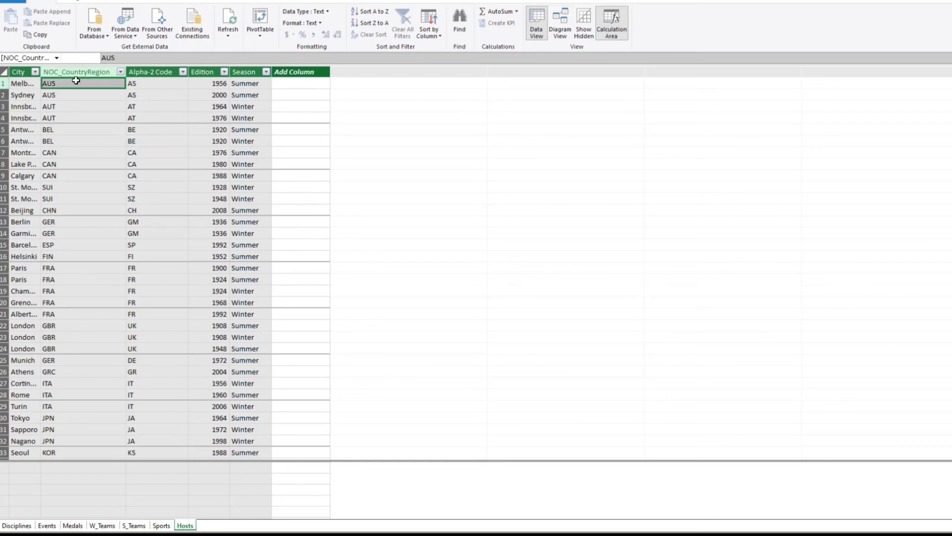
pyautogui.click(157, 84)
pyautogui.click(154, 95)
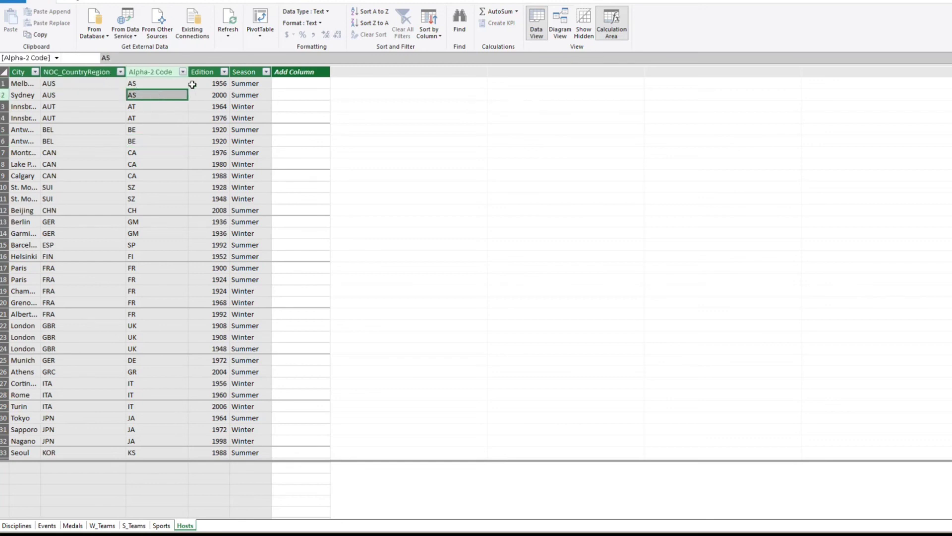
# - Check the Edition and Season columns of the Hosts table for repeated values, comparing the Edition entries for Berlin and the row below it
pyautogui.click(203, 72)
pyautogui.click(202, 105)
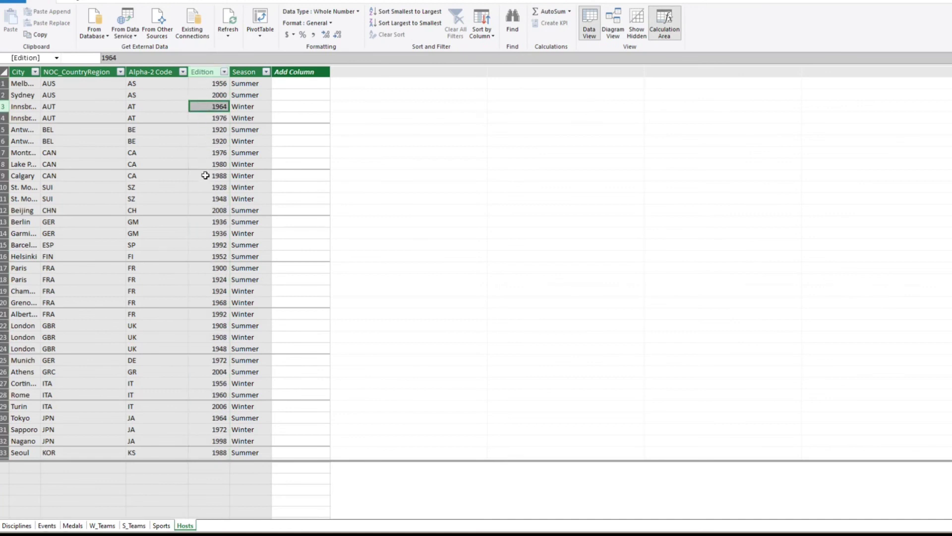
pyautogui.moveTo(204, 222); pyautogui.dragTo(203, 235)
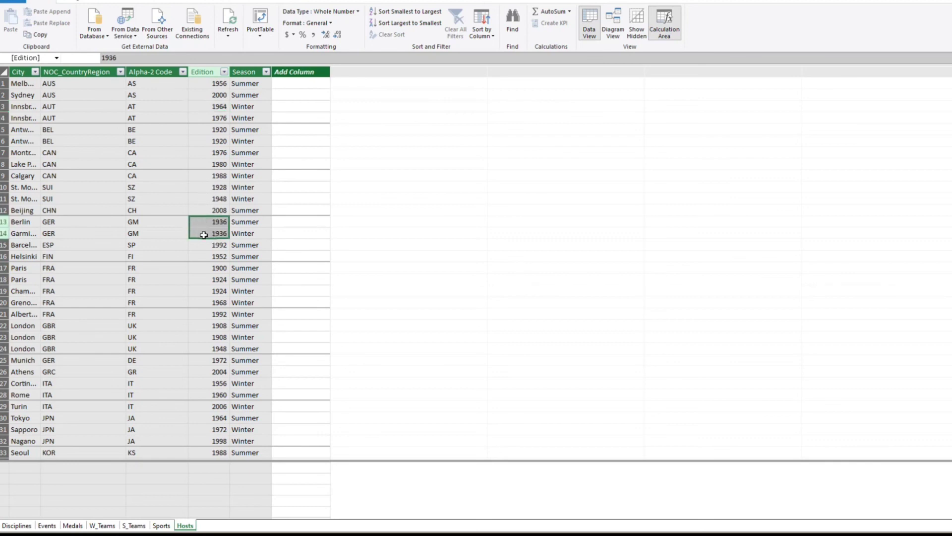
pyautogui.click(247, 82)
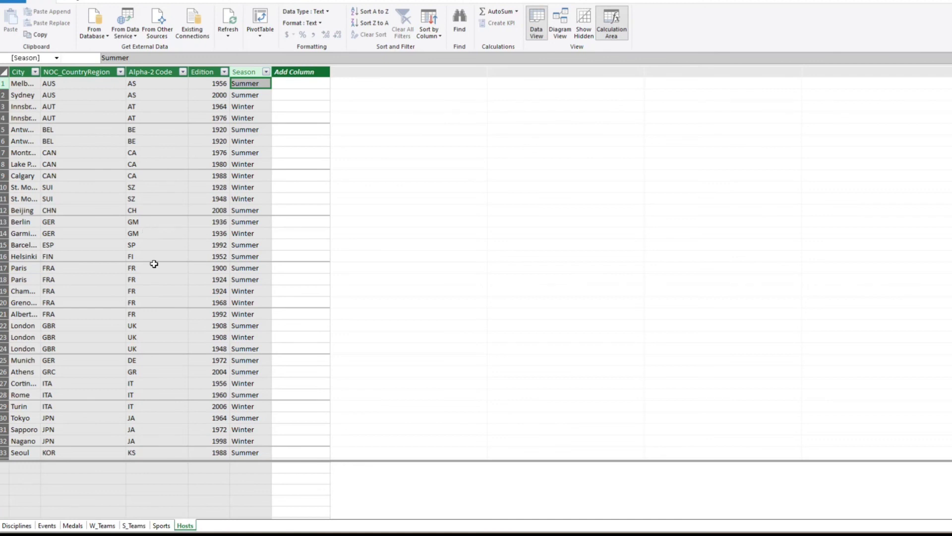
pyautogui.click(132, 155)
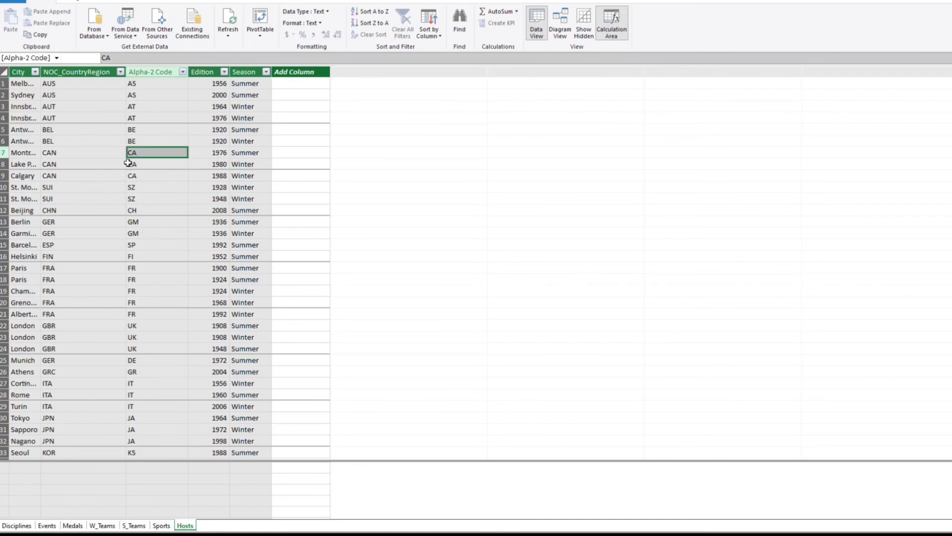